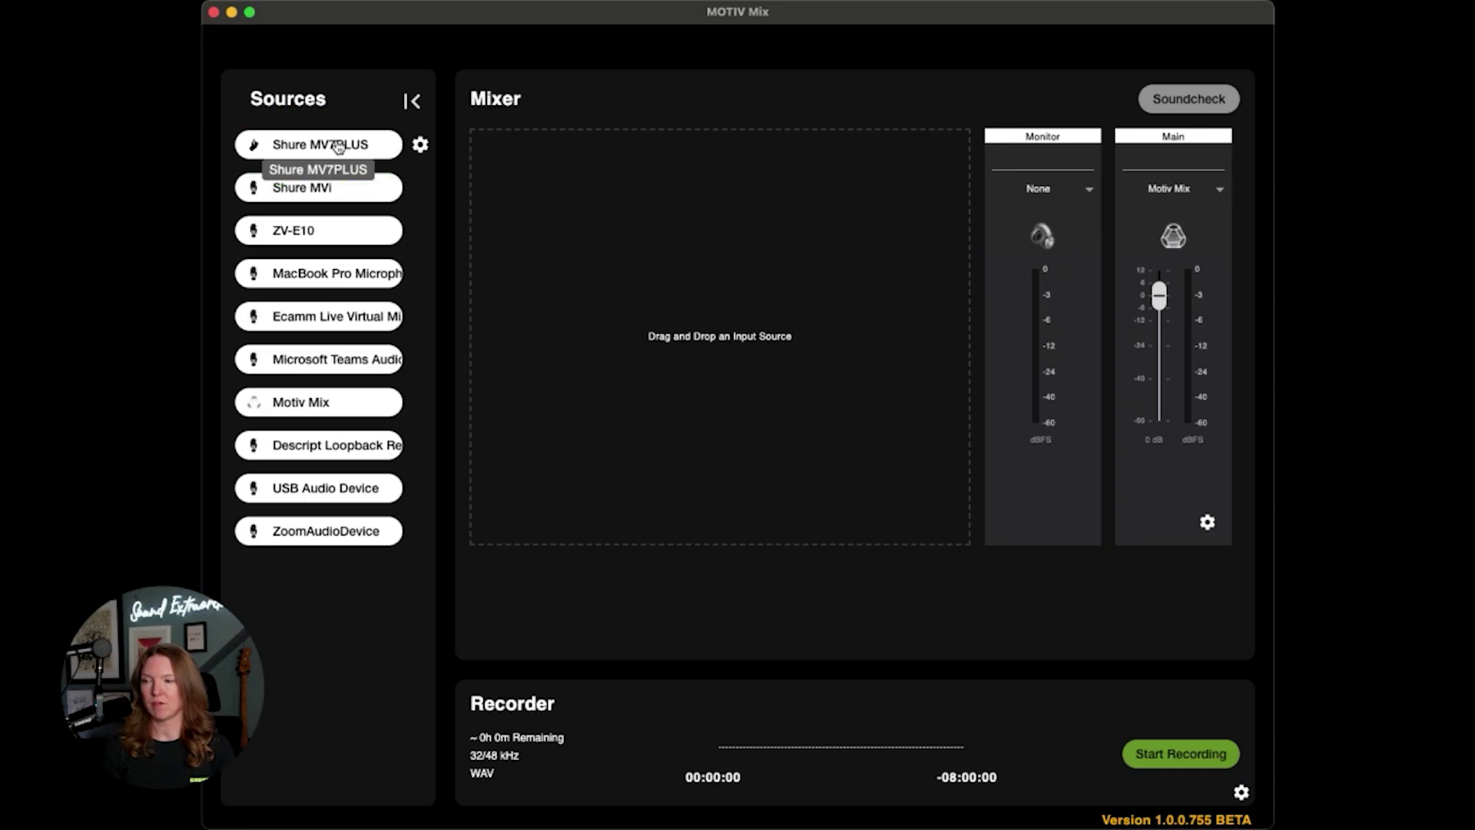
Add the Shure MV7PLUS as a mixer channel and rename its strip 'MV7 Plus'
double_click(337, 145)
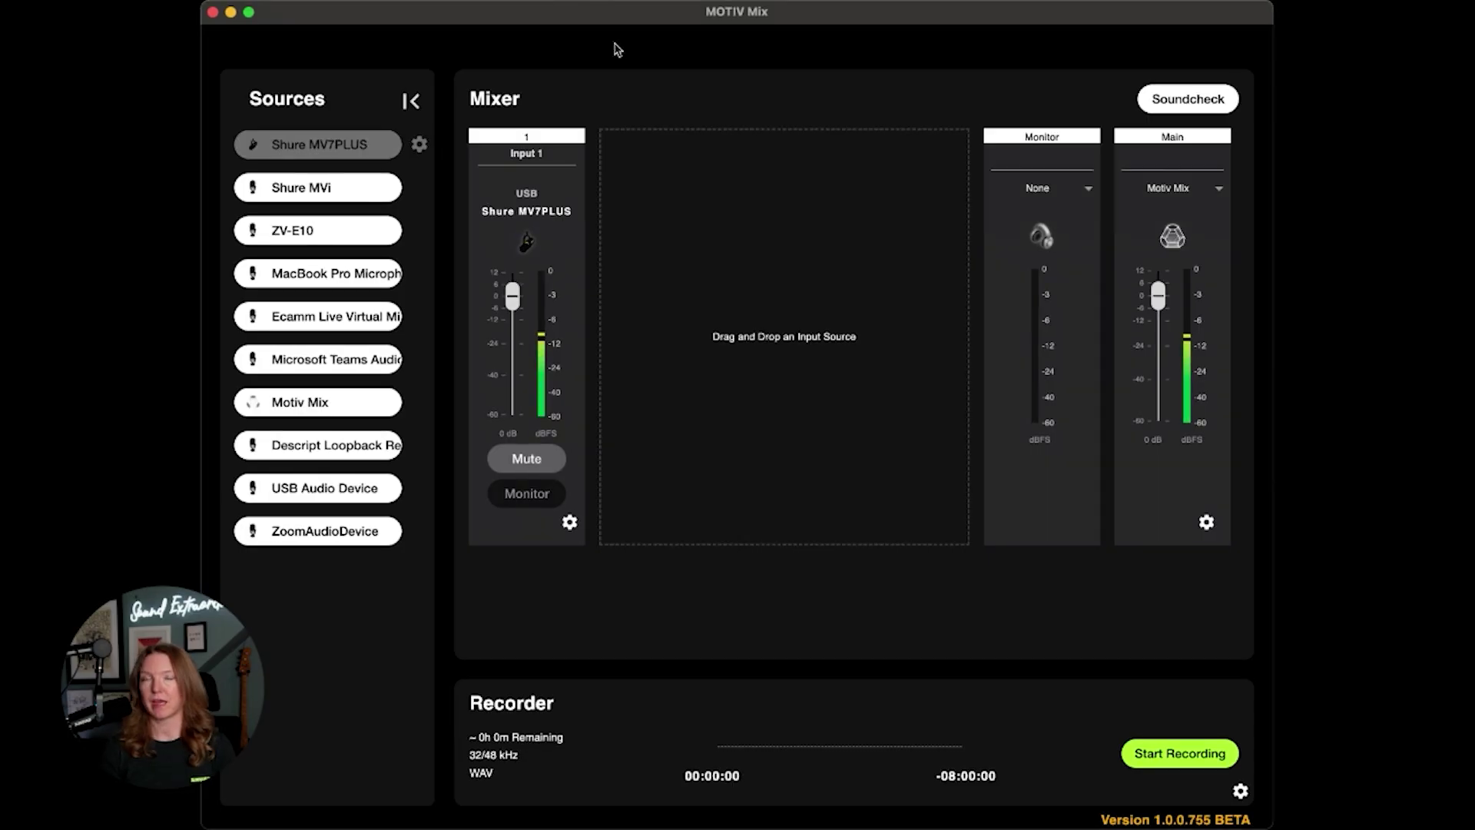
mouse_move(527, 335)
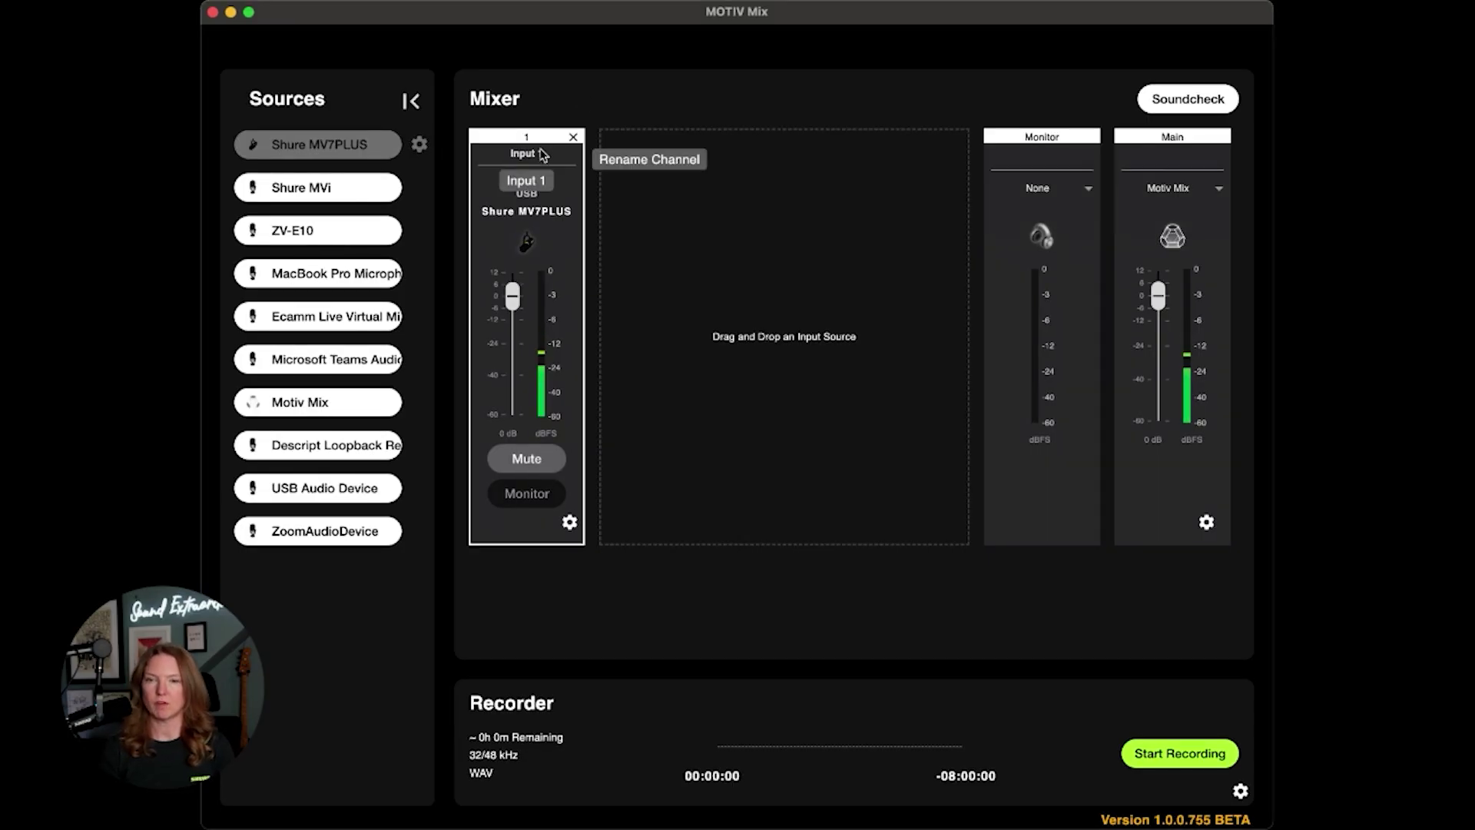
left_click(538, 151)
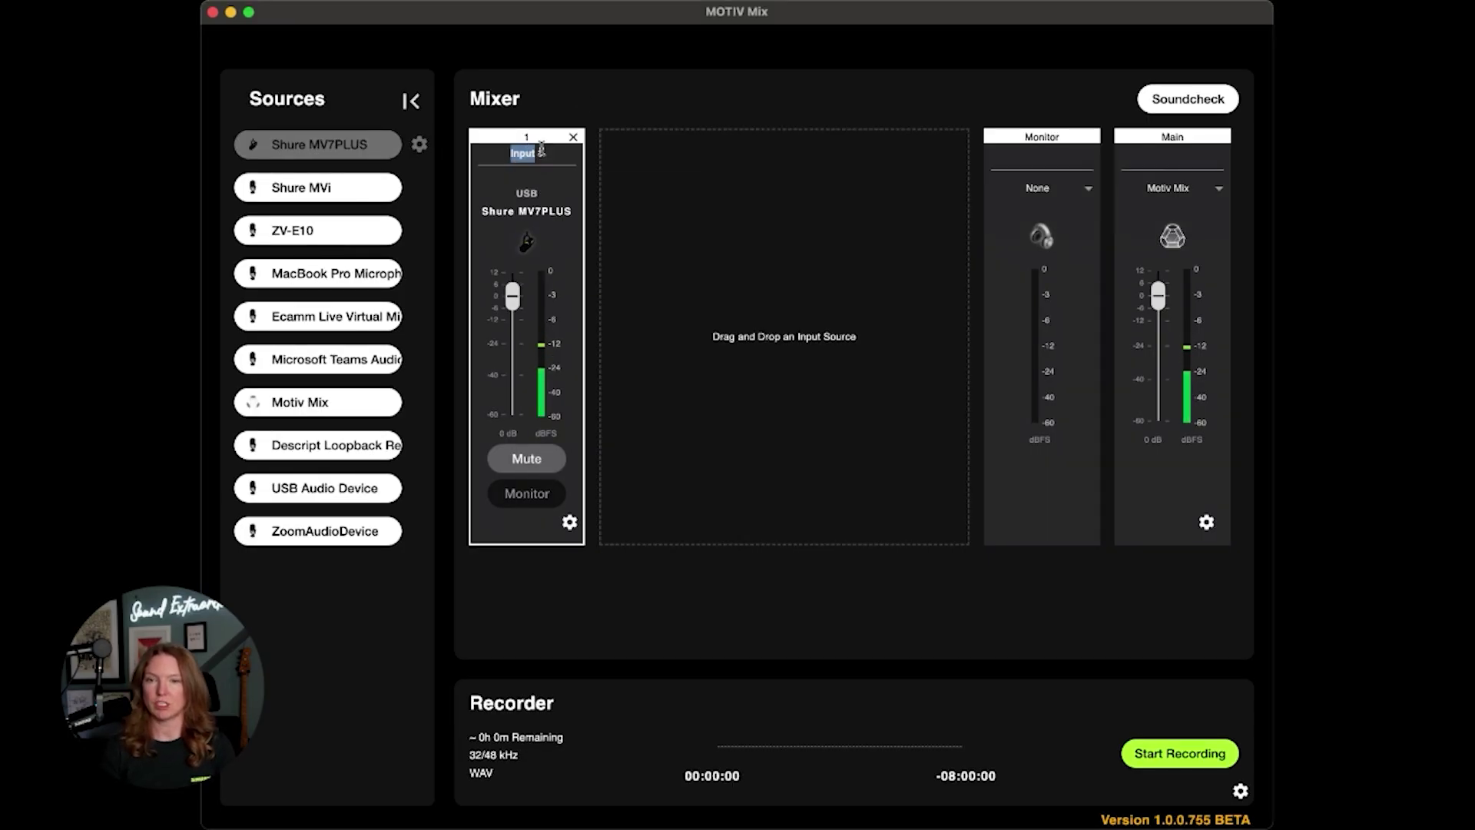
type("1")
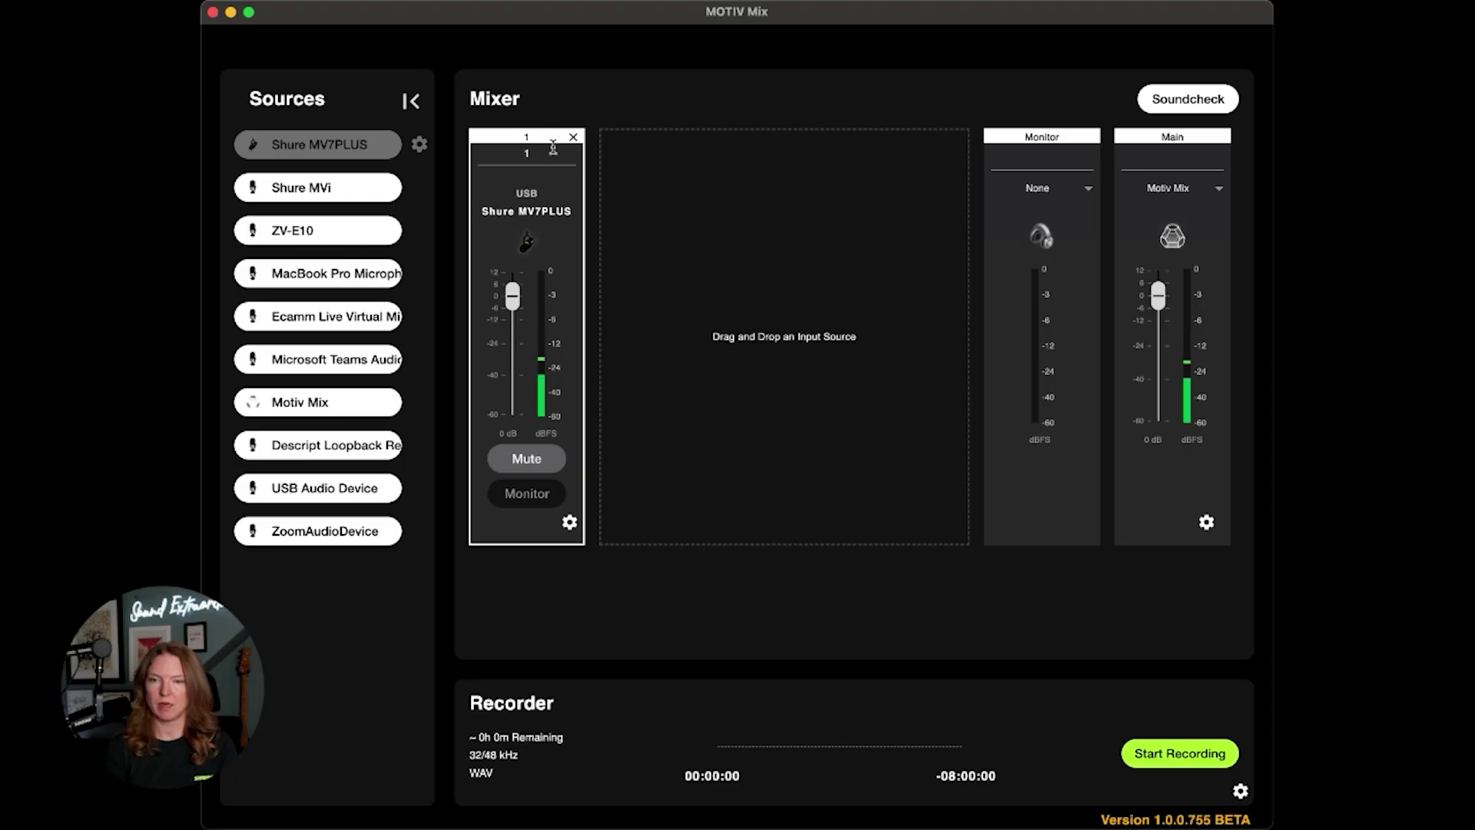
key("BackSpace")
type("MV7")
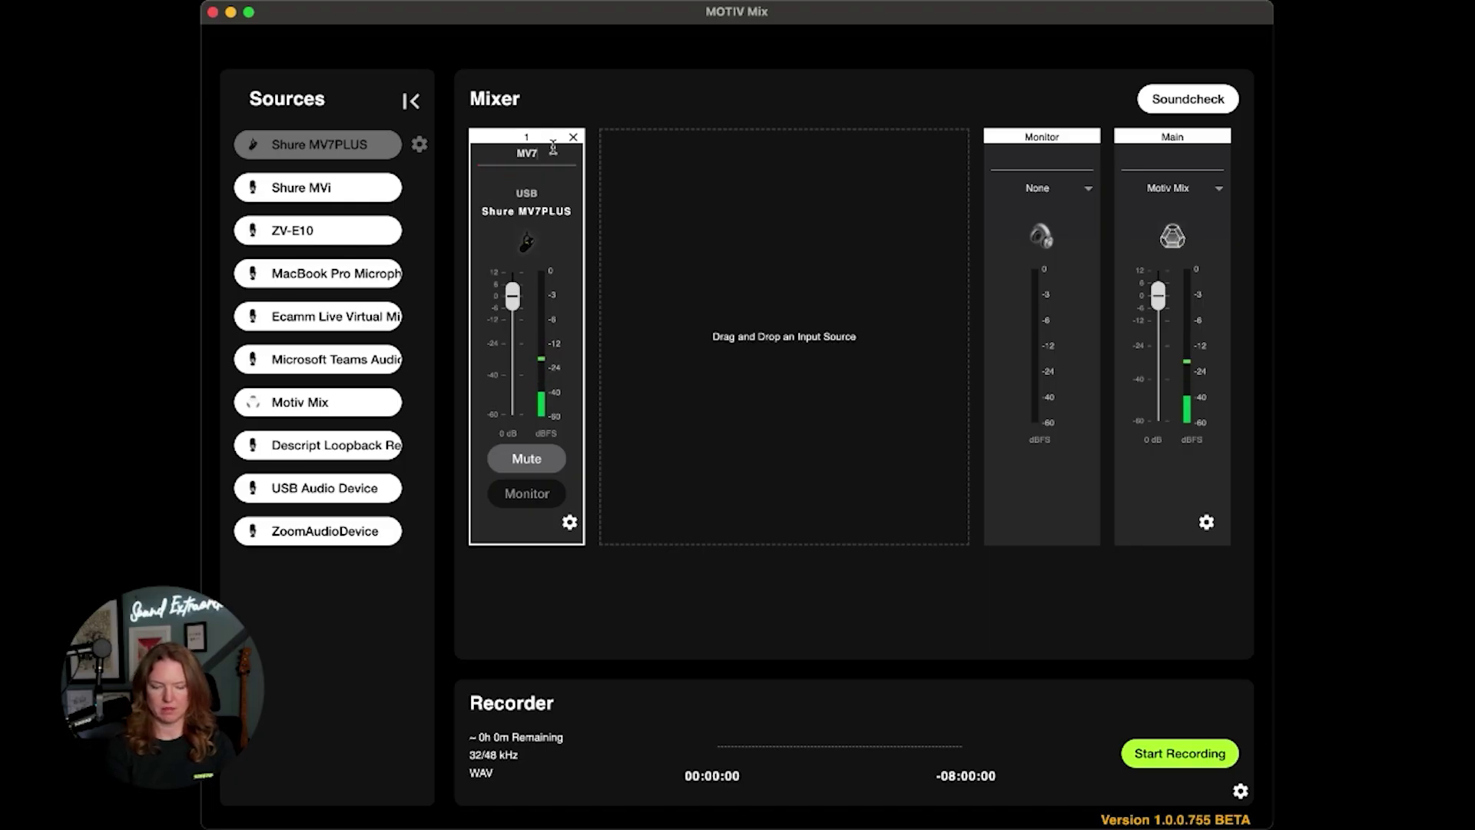
type(" Plus")
key("Return")
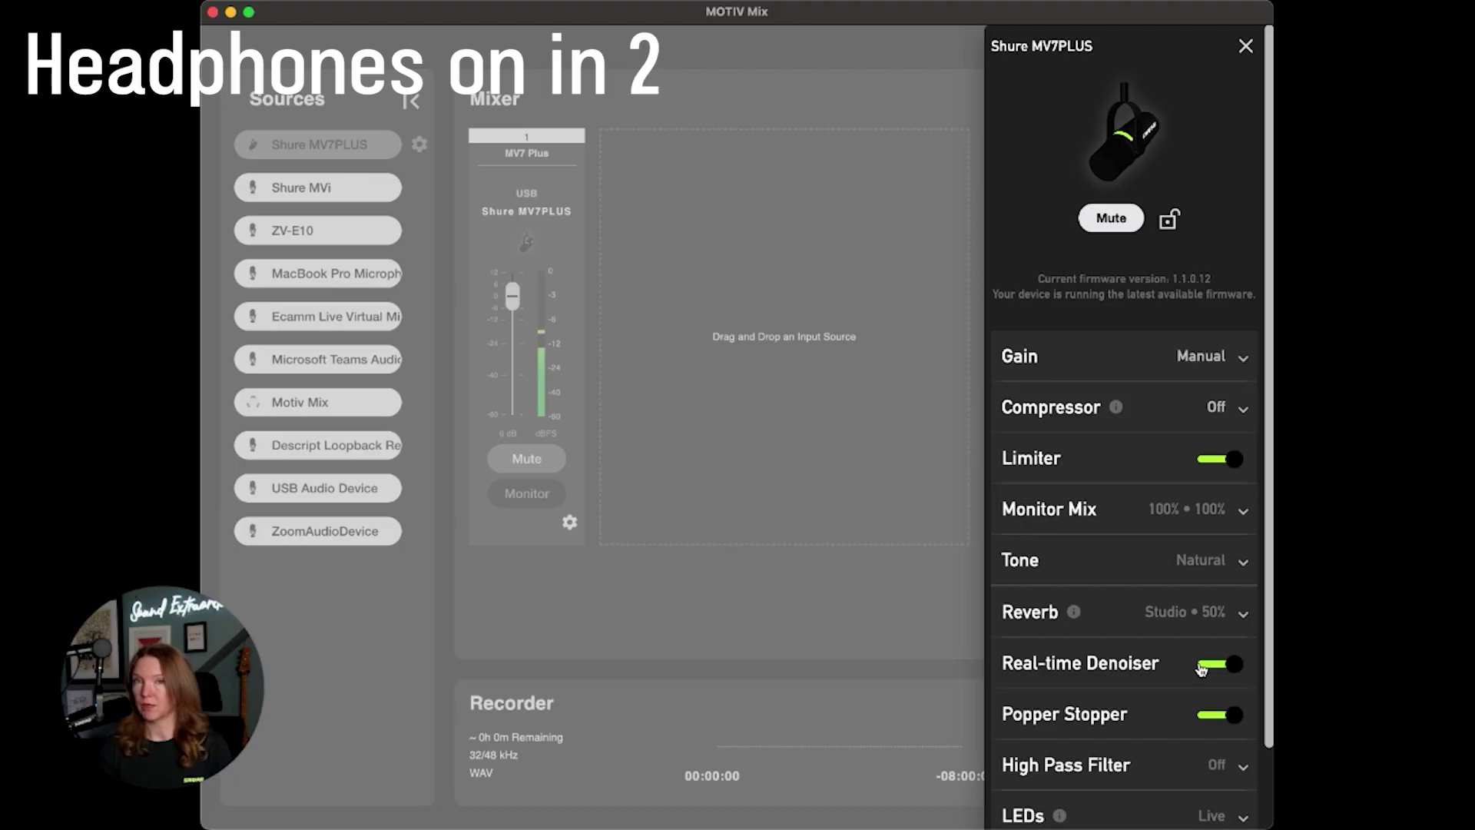
Toggle Real-time Denoiser off and on twice to compare, leaving it enabled
left_click(1202, 669)
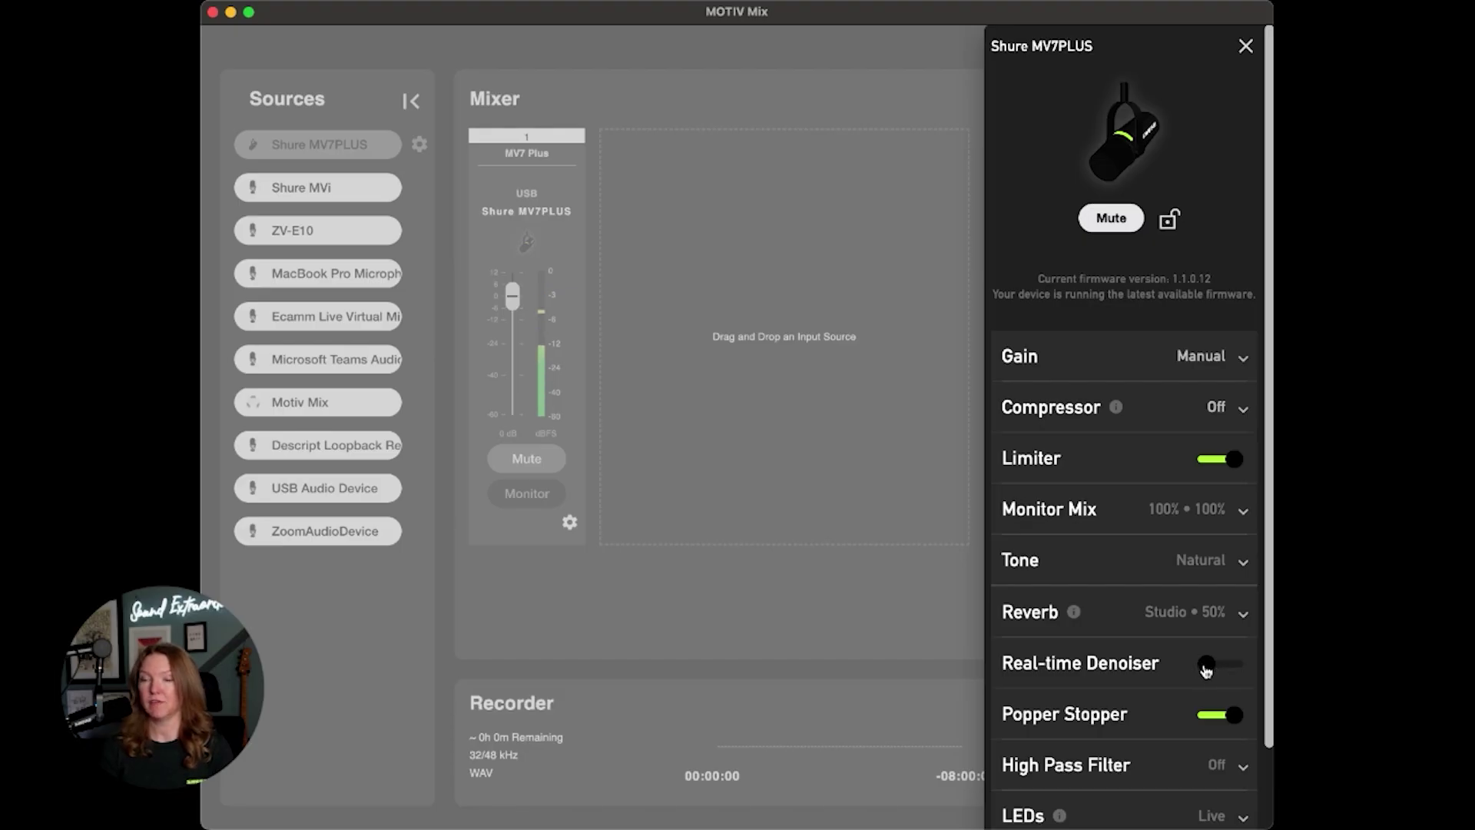
left_click(1205, 669)
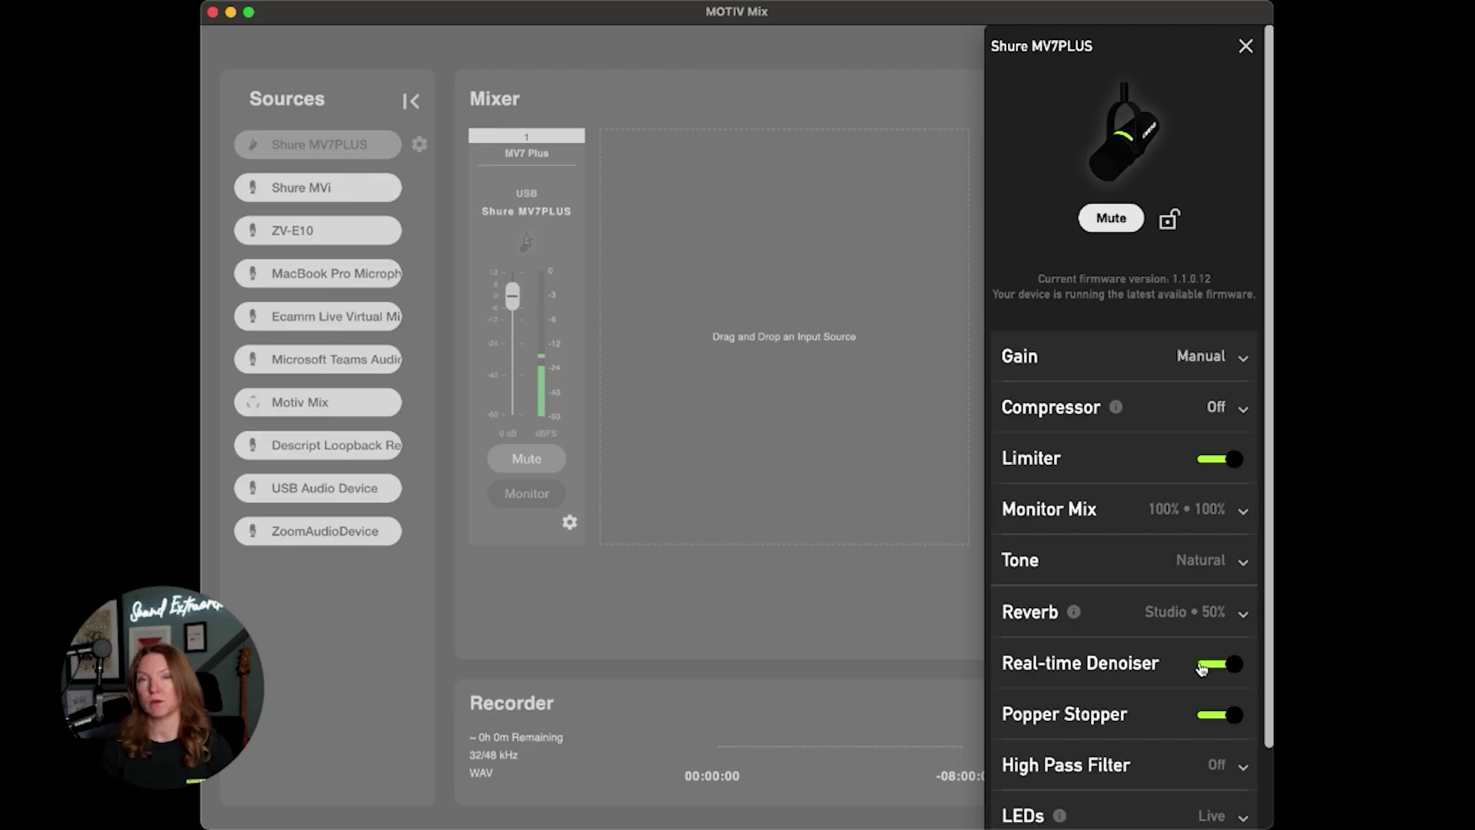
left_click(1202, 668)
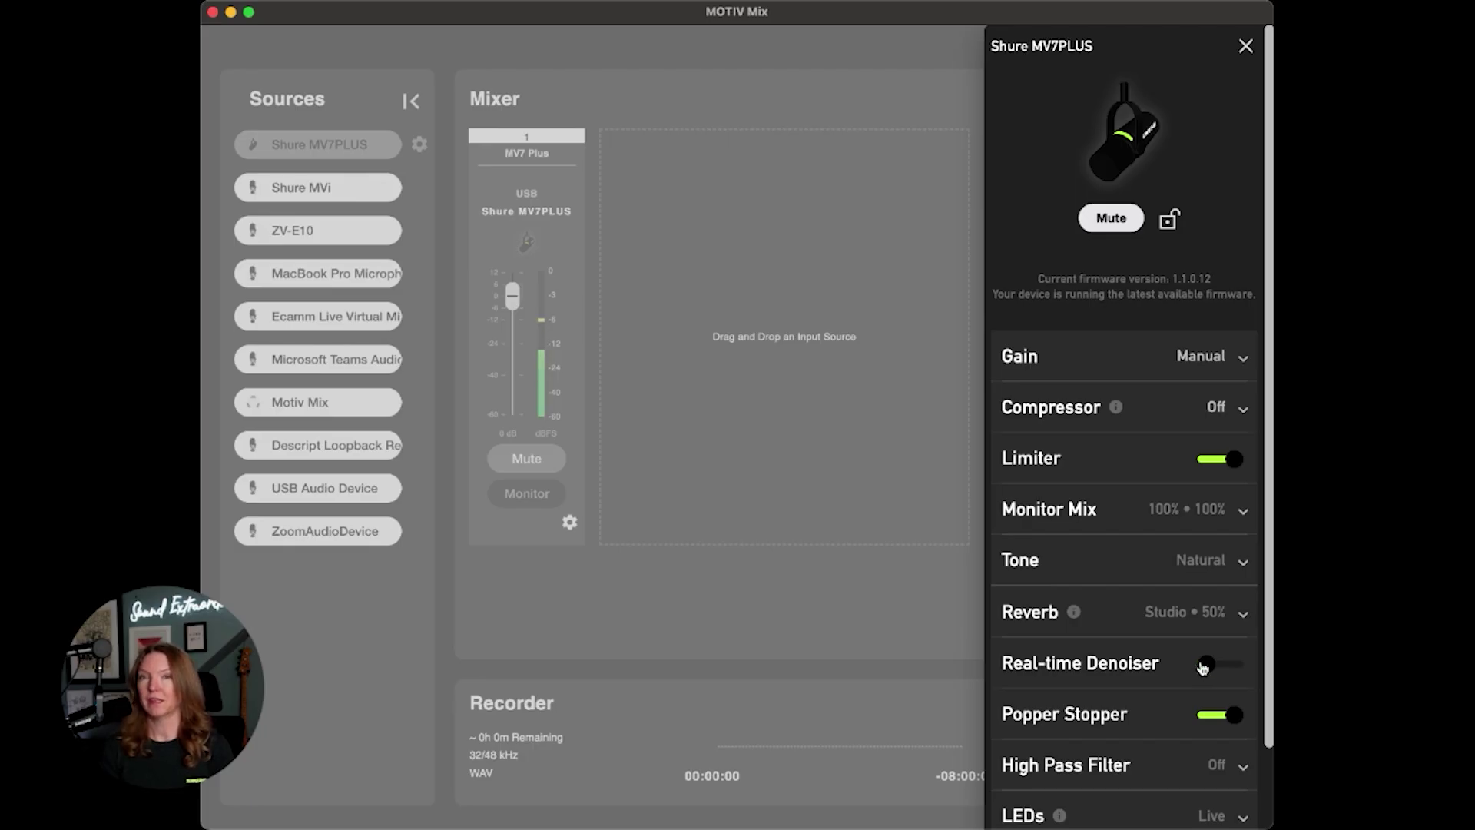
left_click(1204, 667)
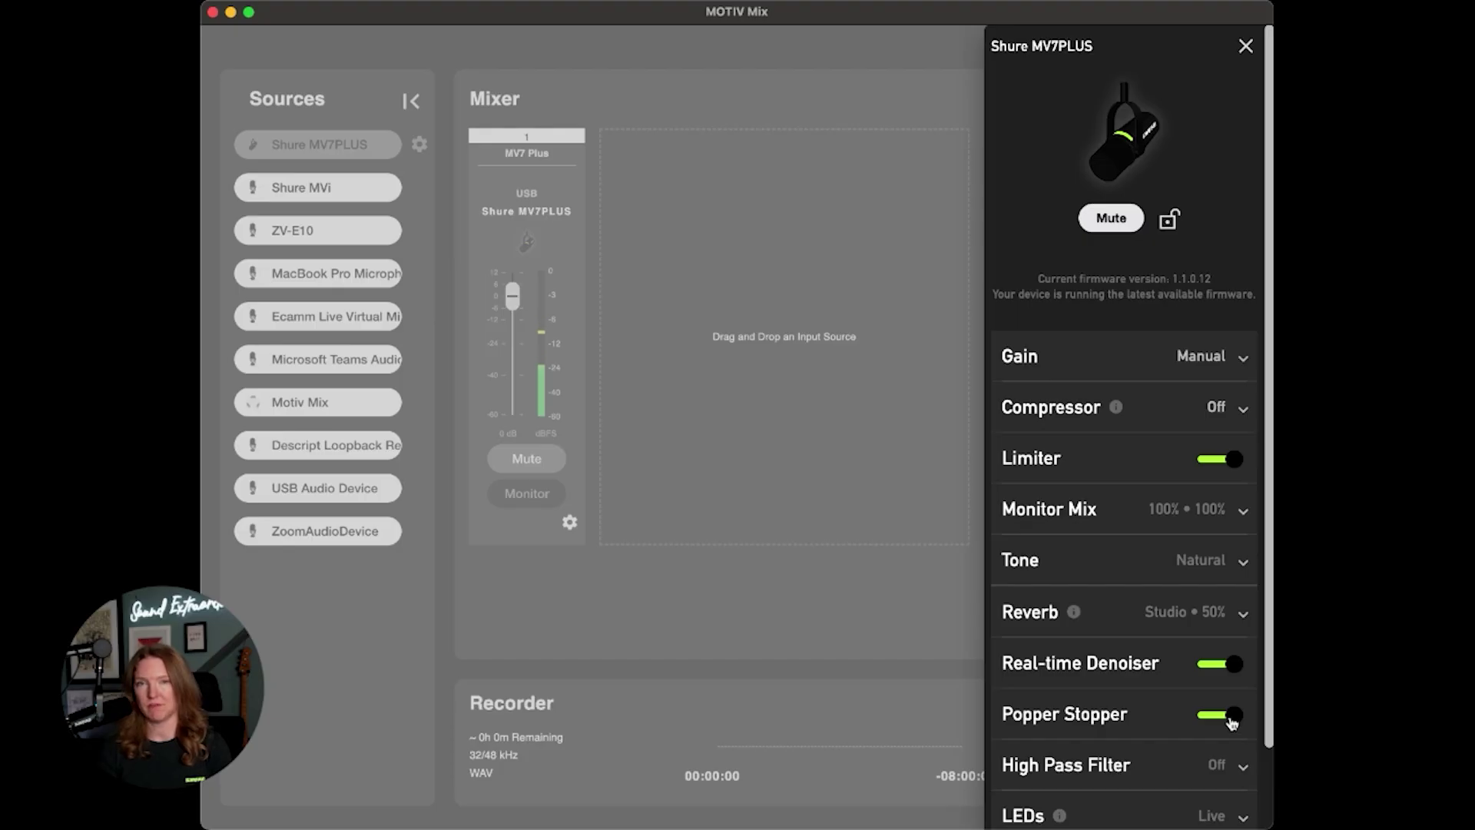
left_click(1231, 721)
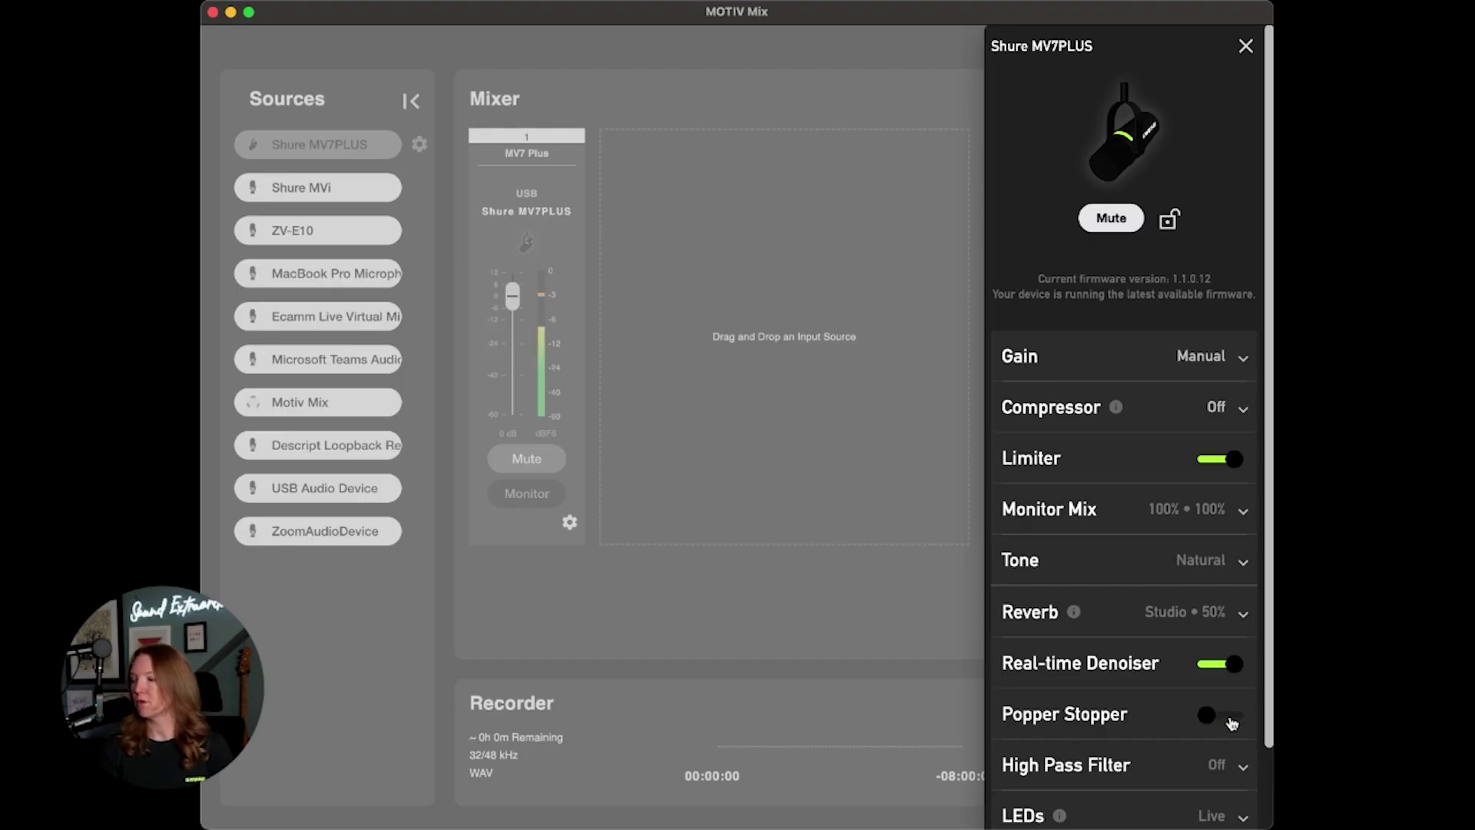
left_click(1231, 722)
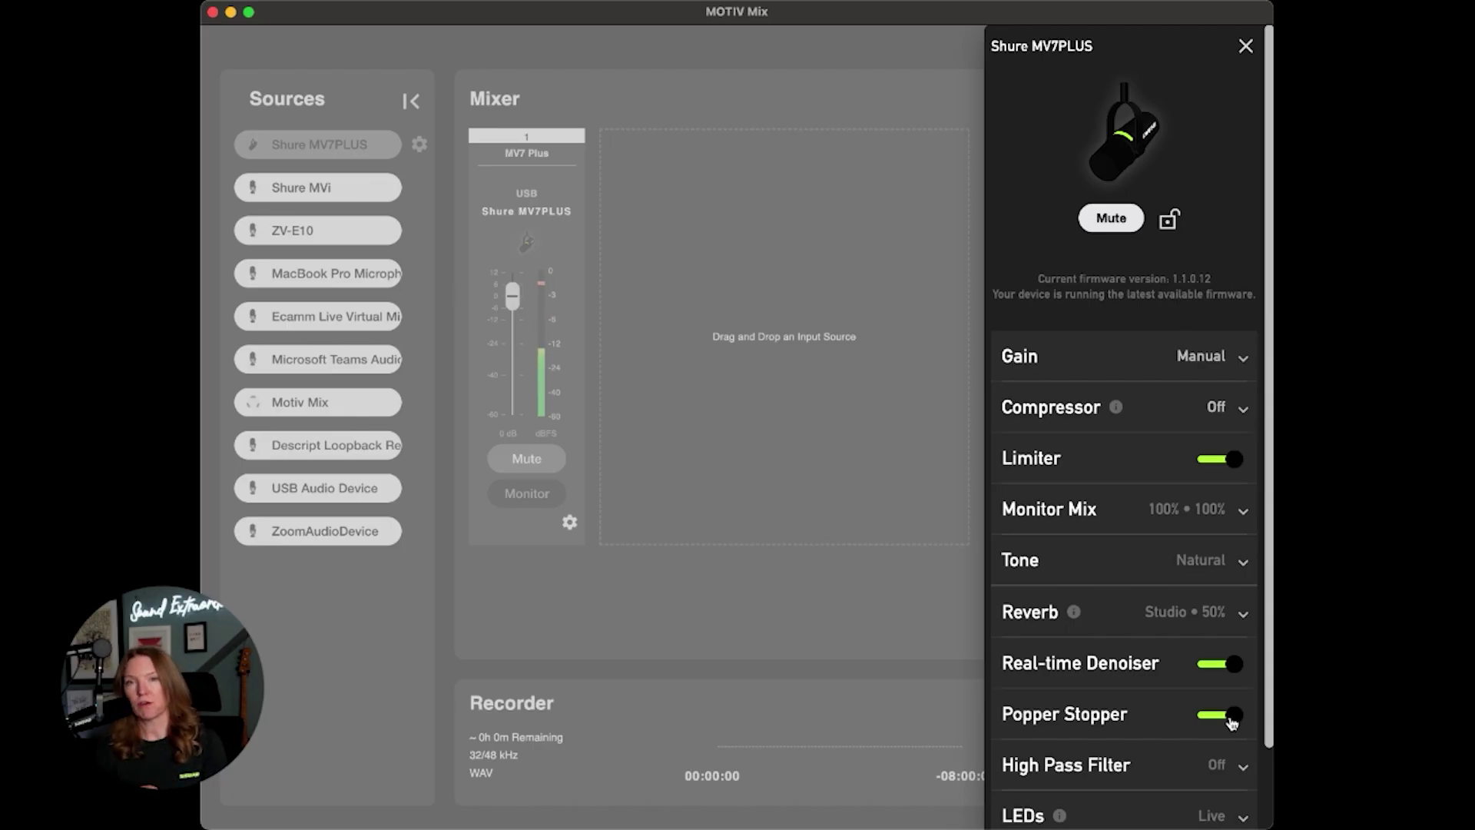
scroll(1130, 734, "down", 2)
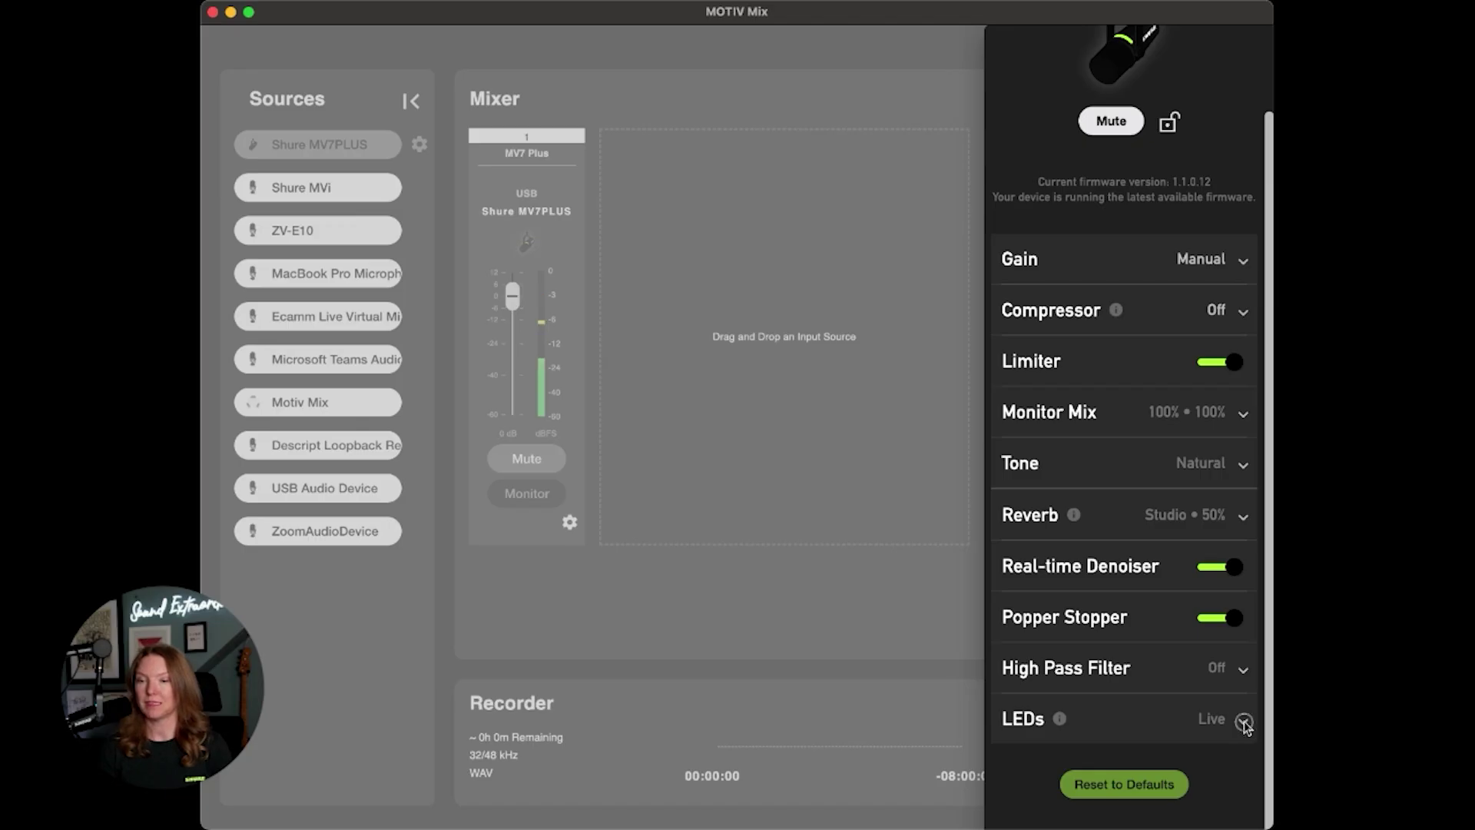
Set the LED behavior to Solid instead of Pulsing
left_click(1244, 720)
scroll(1168, 634, "down", 4)
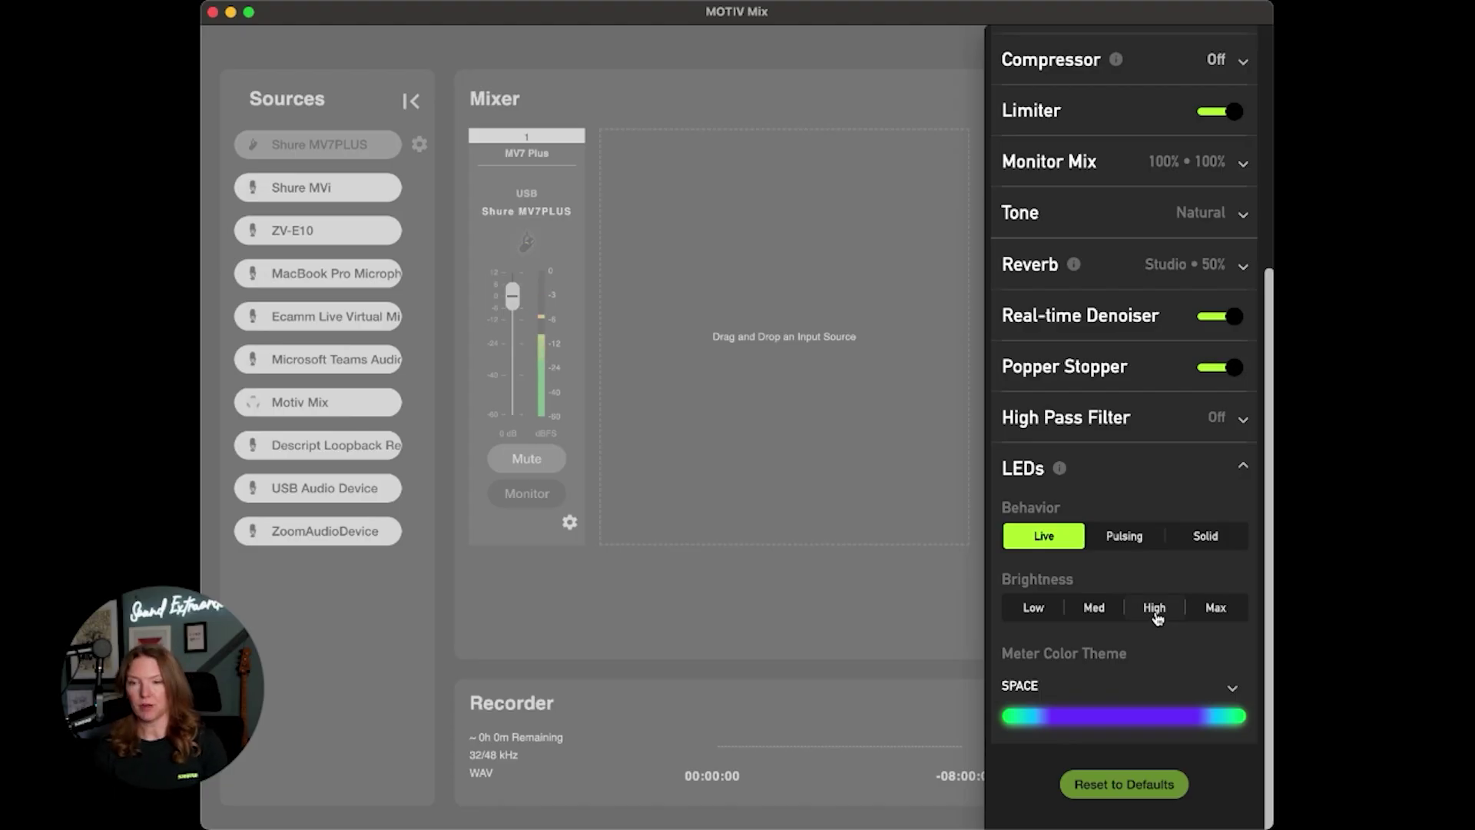
left_click(1124, 538)
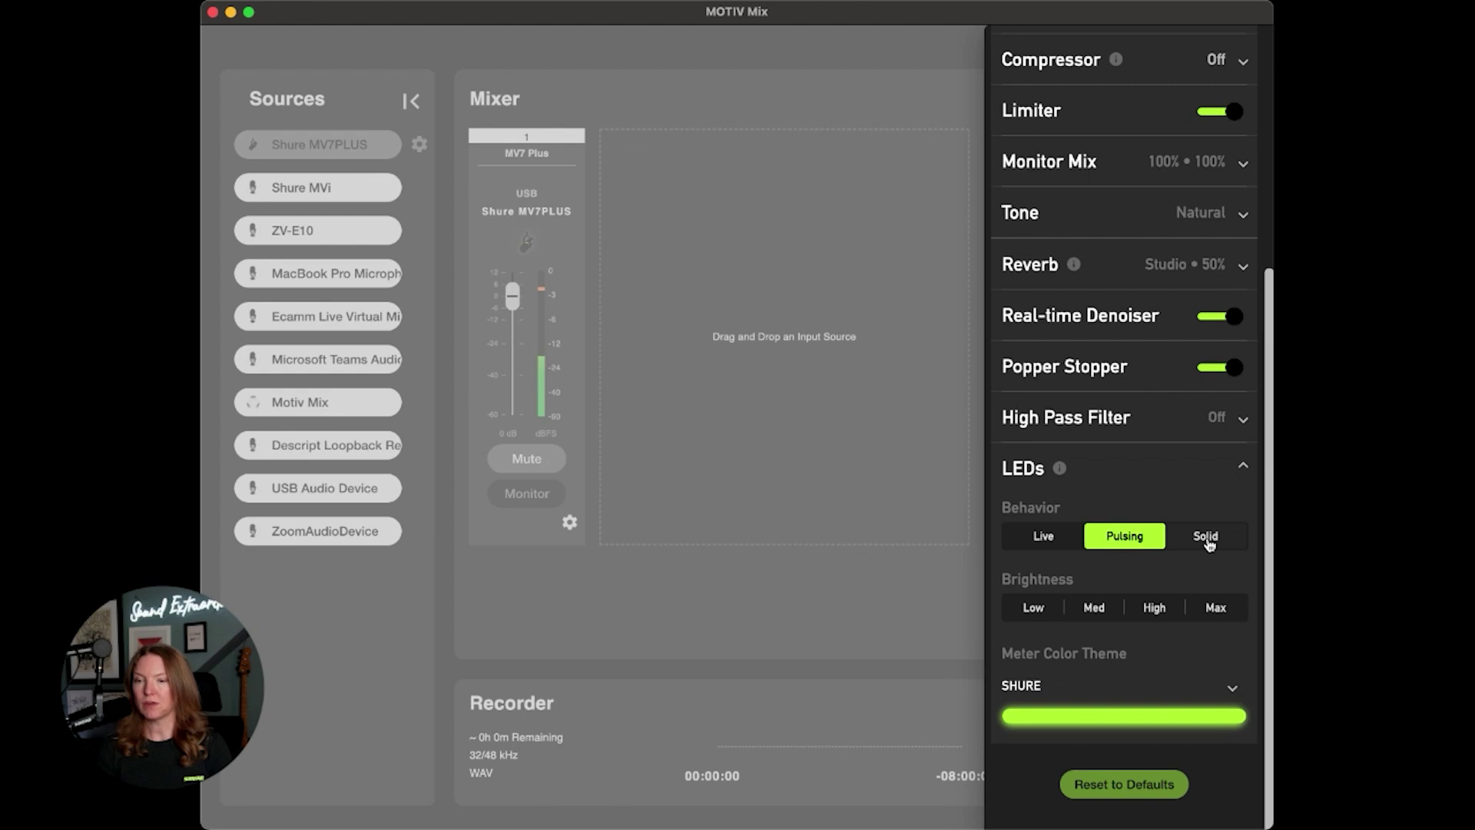
left_click(1207, 542)
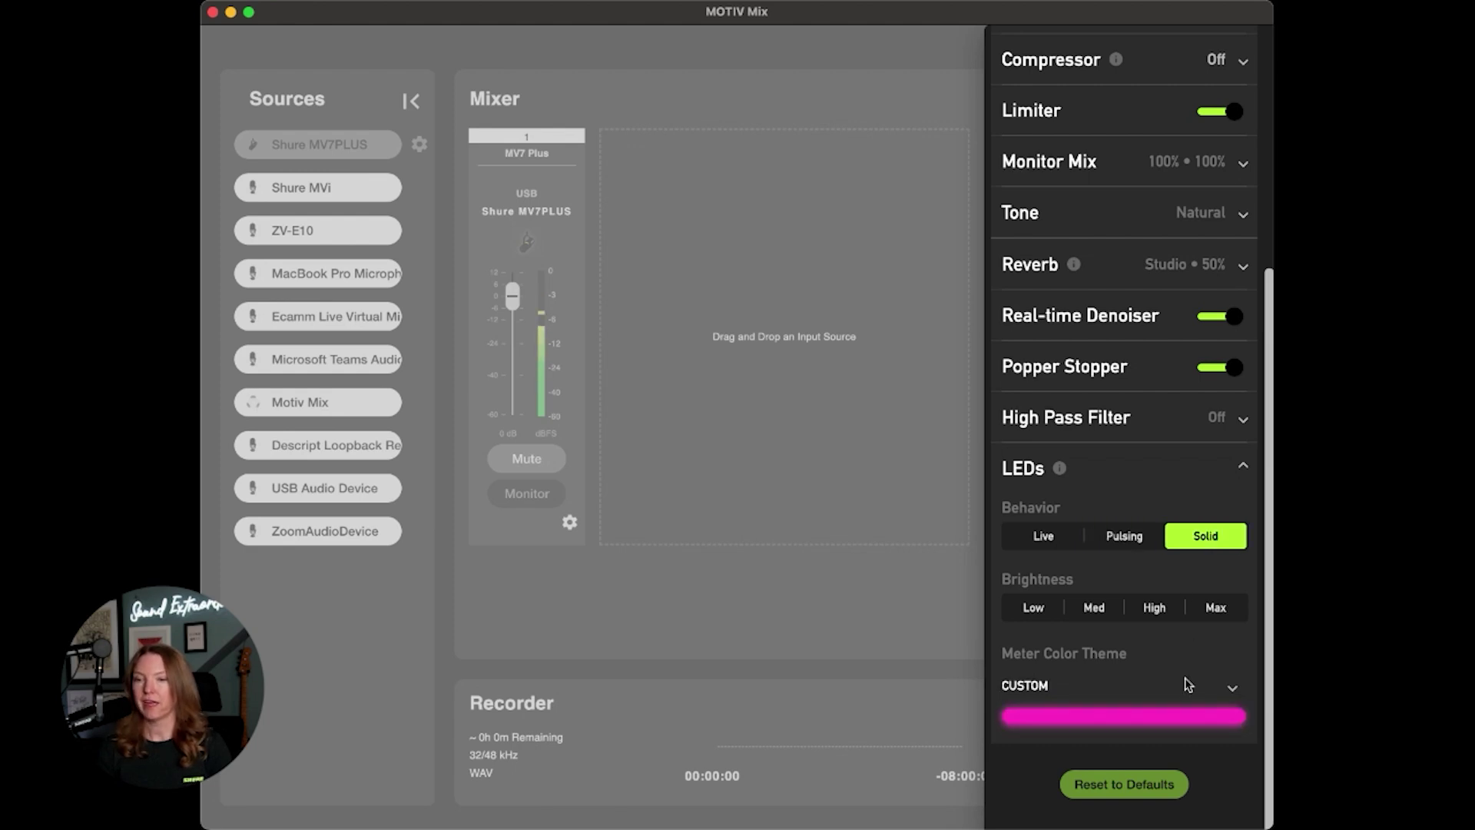
Save a custom teal Meter Color Theme for the LEDs
left_click(1231, 692)
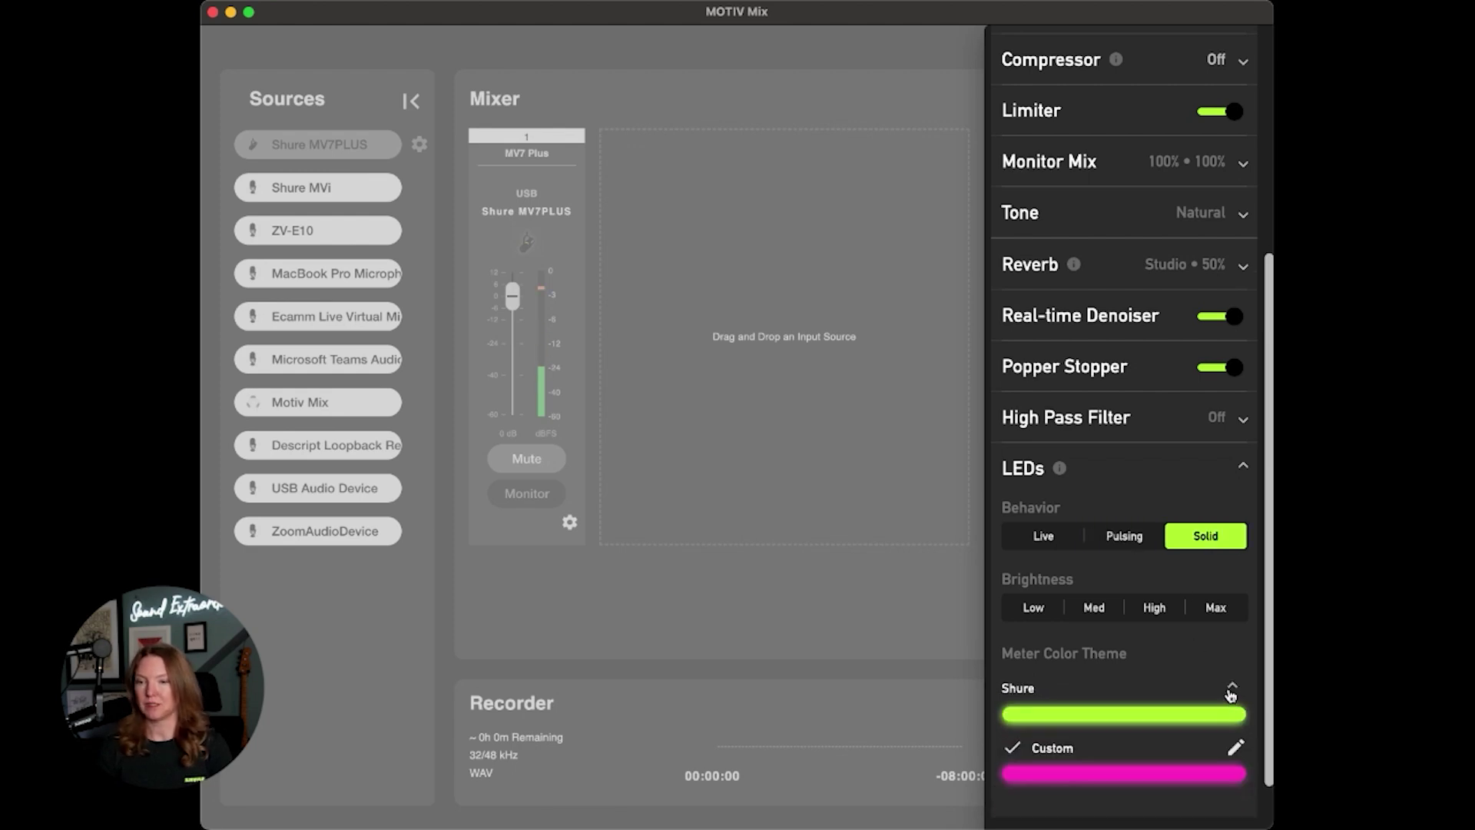
scroll(1185, 595, "down", 2)
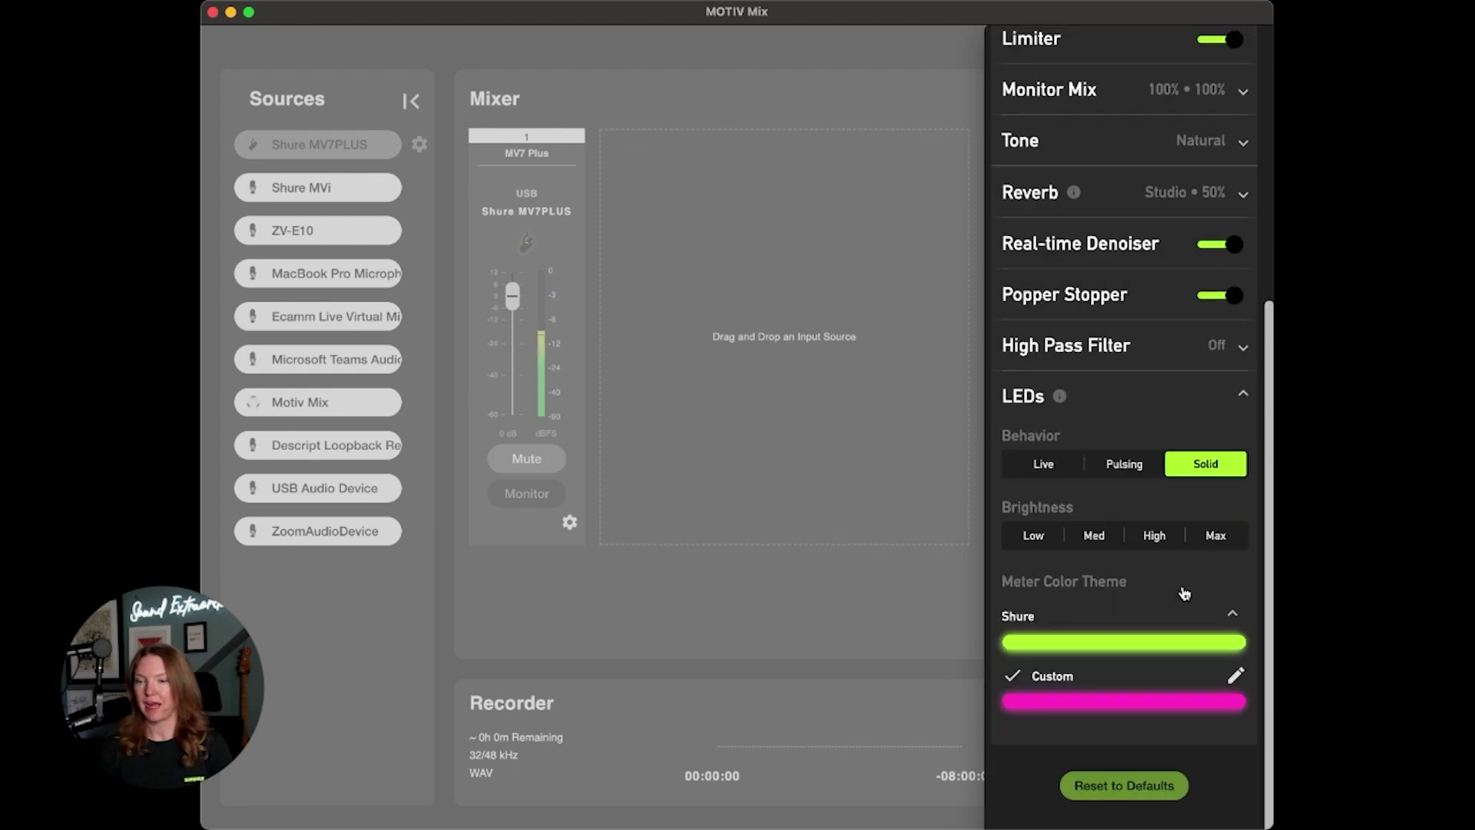
left_click(1236, 675)
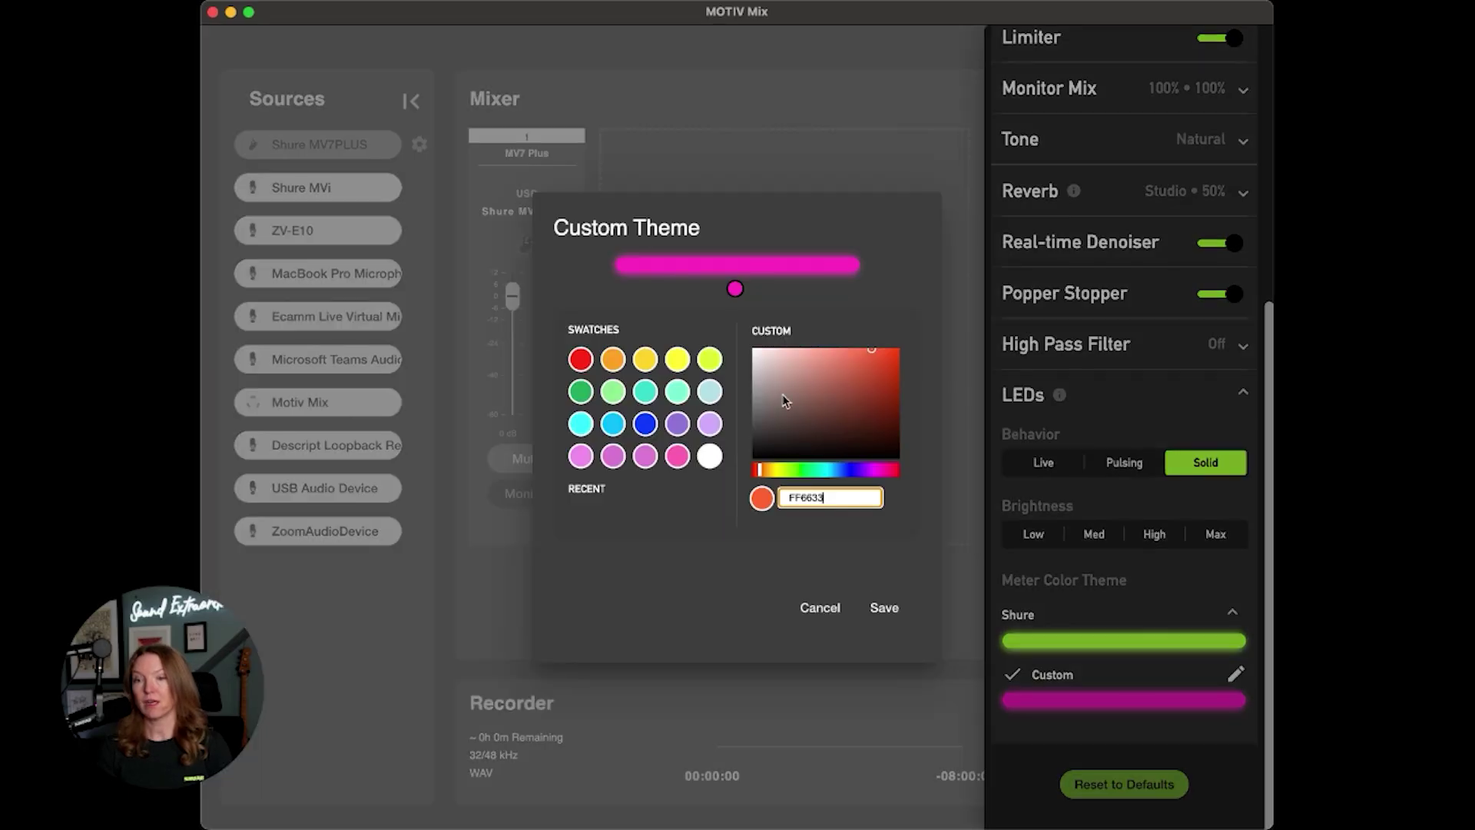
left_click(645, 392)
left_click(884, 607)
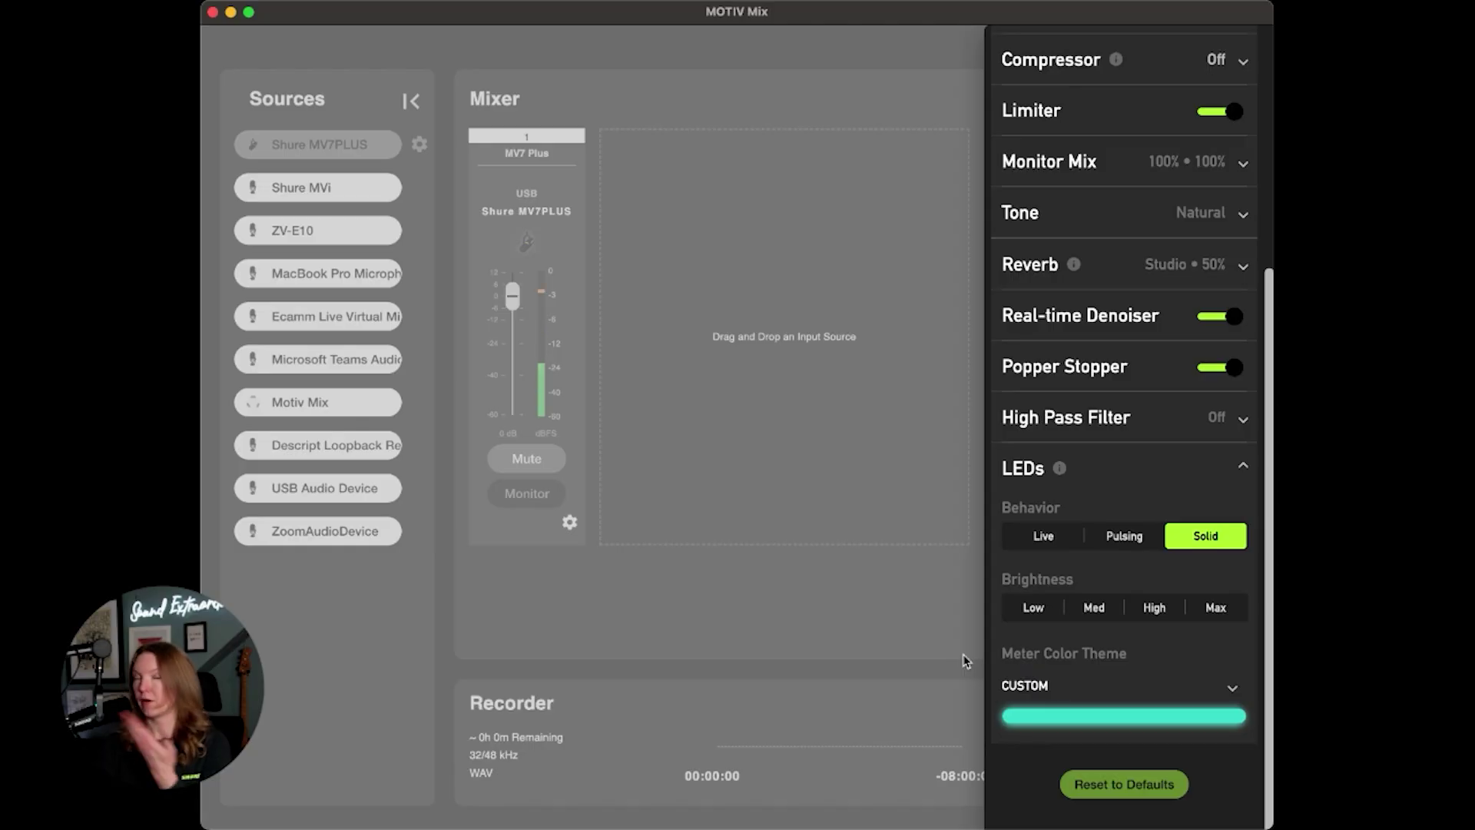
Set LEDs to Live and make the custom theme's second gradient stop blue
left_click(1044, 536)
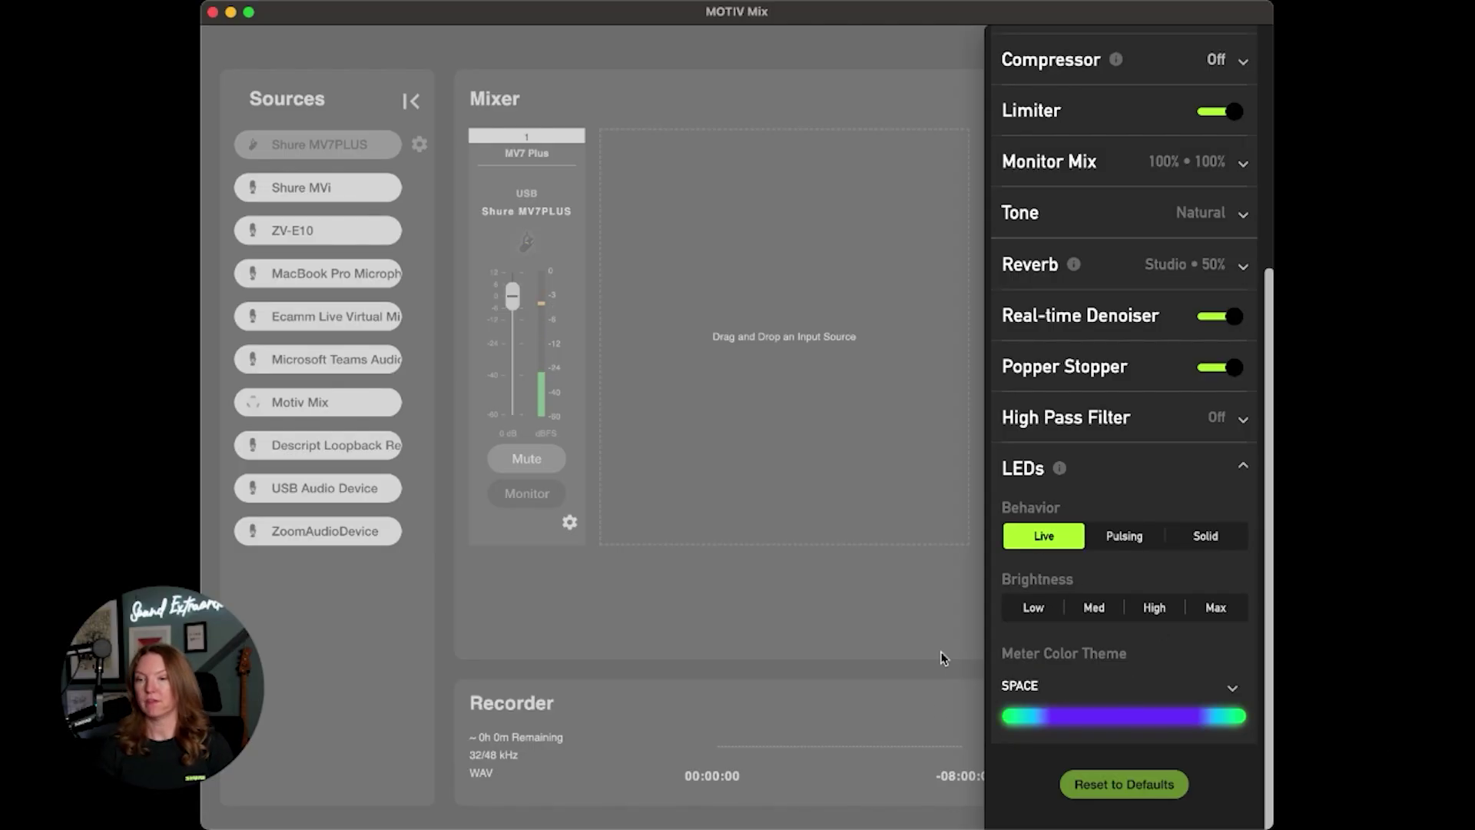
left_click(1233, 687)
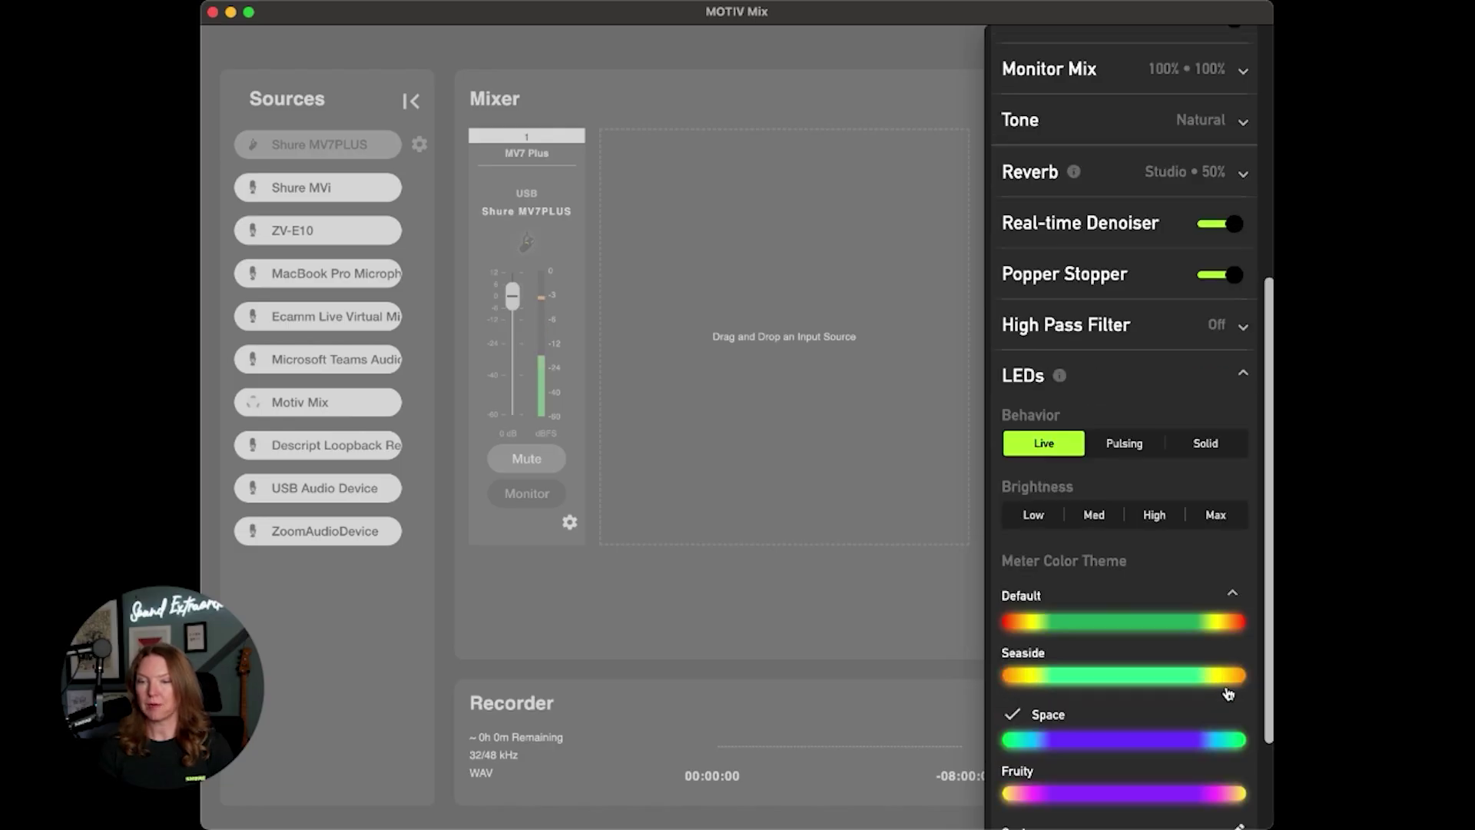
scroll(1227, 693, "down", 3)
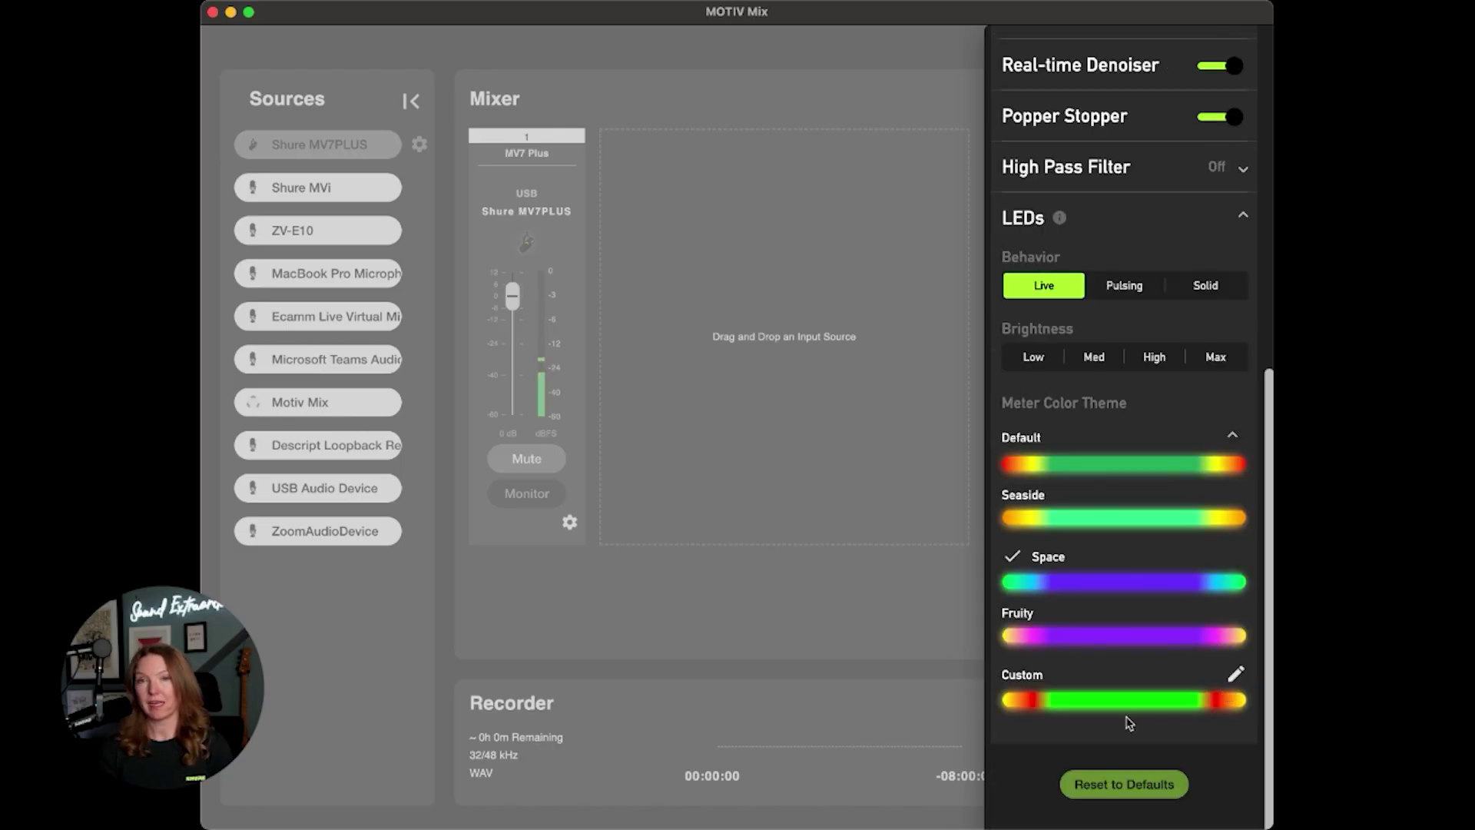
left_click(1233, 676)
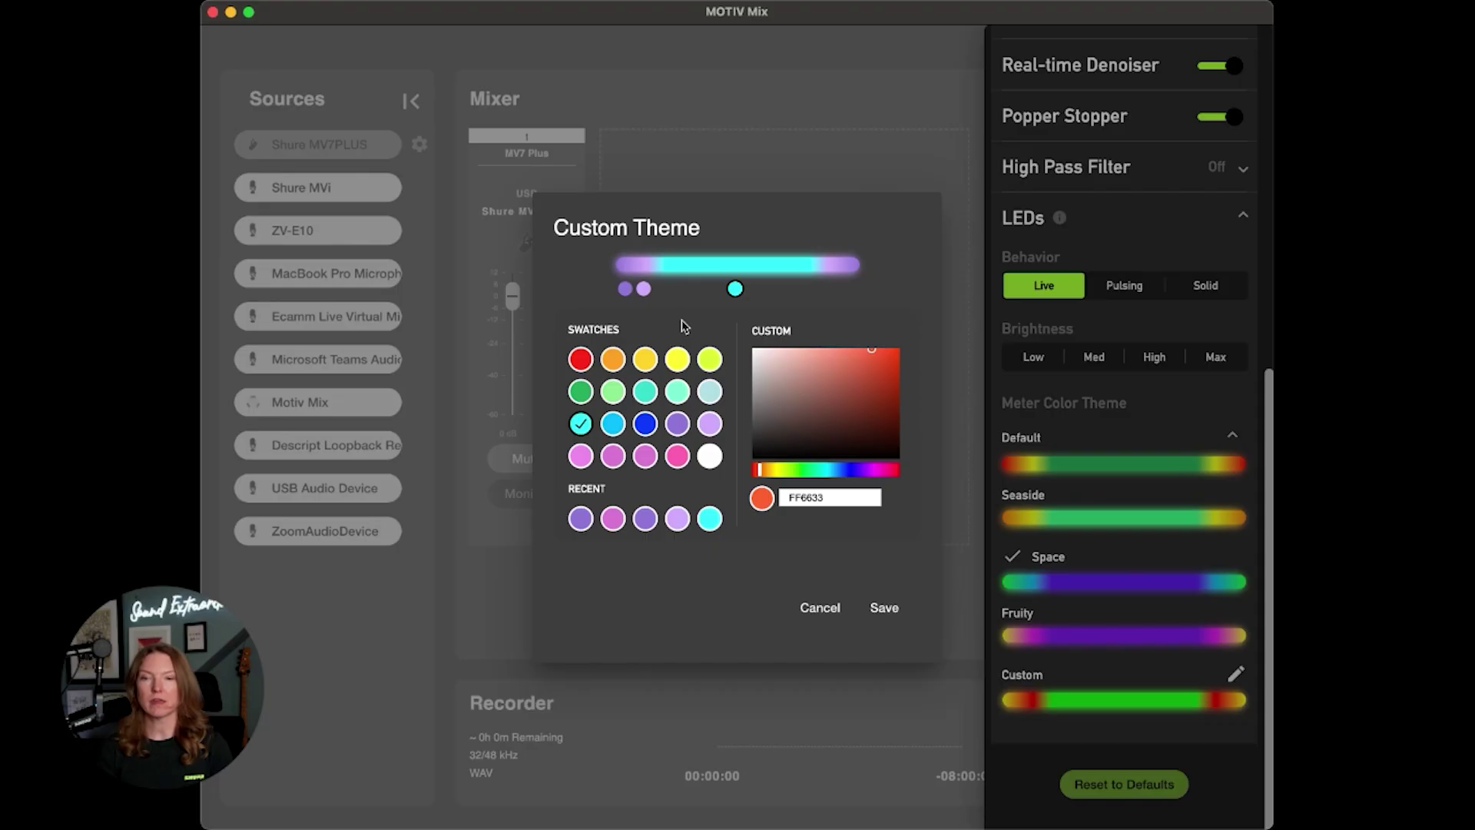
left_click(643, 288)
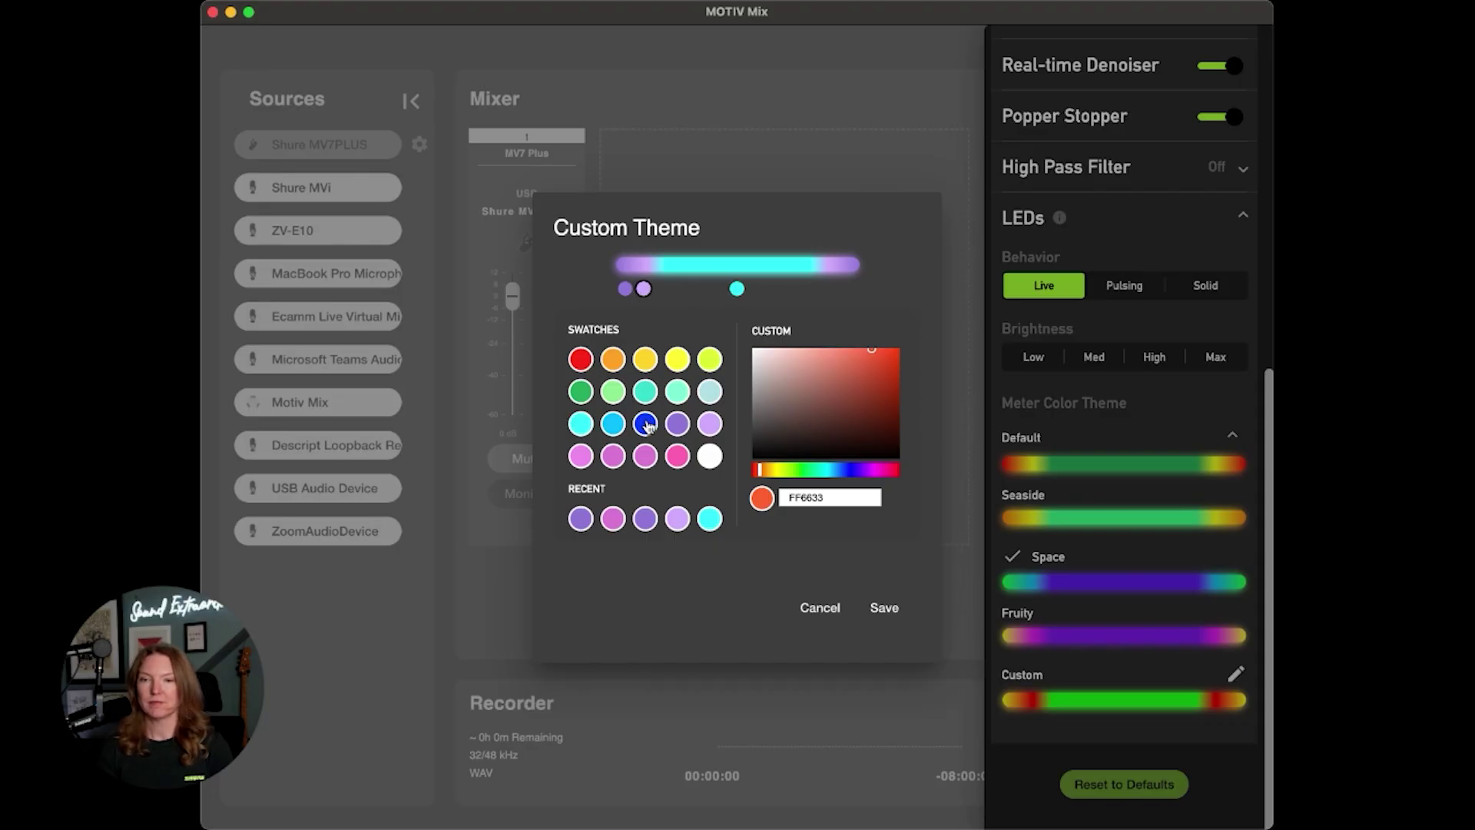
left_click(645, 425)
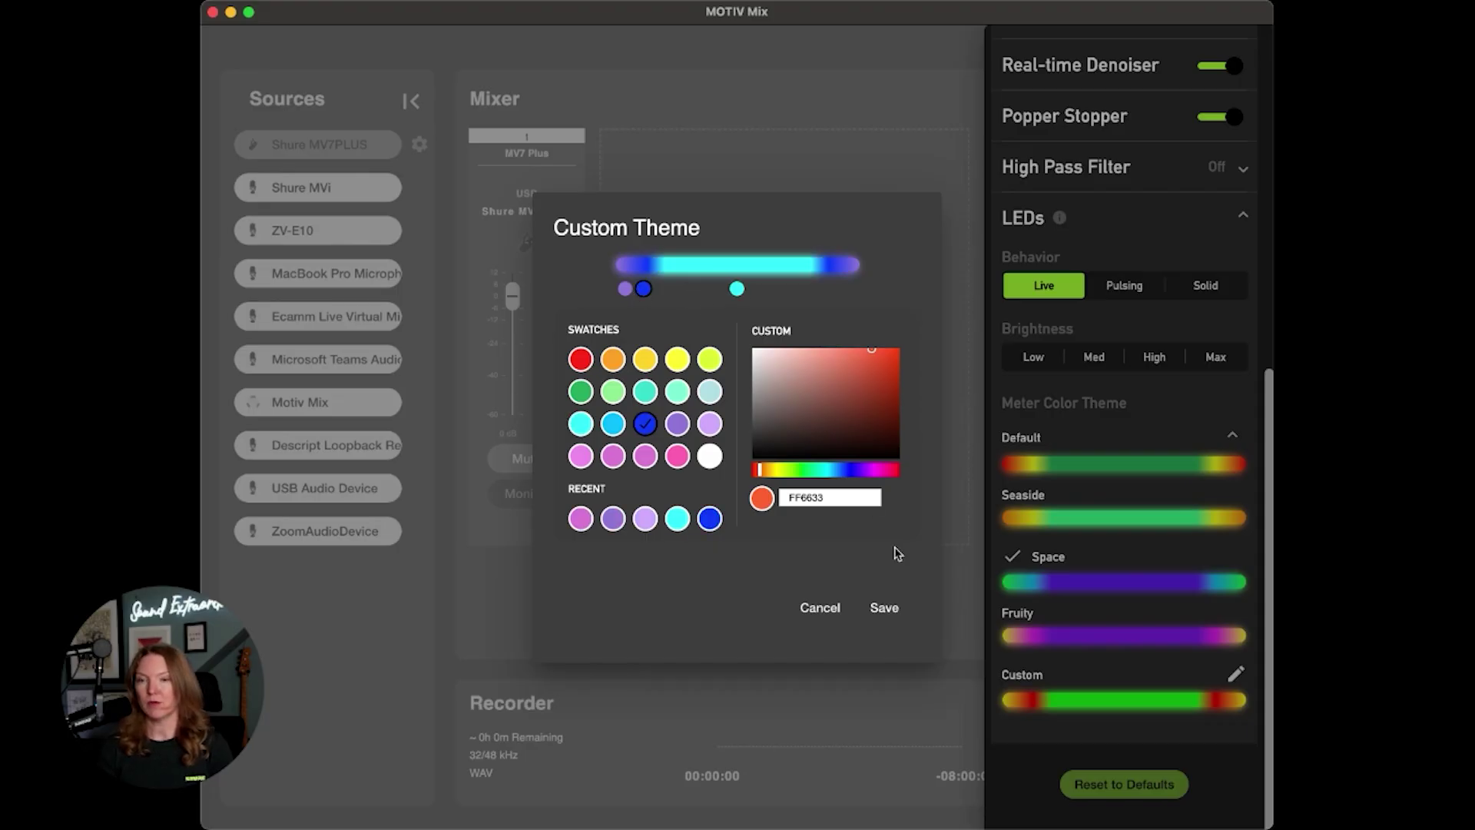
left_click(882, 607)
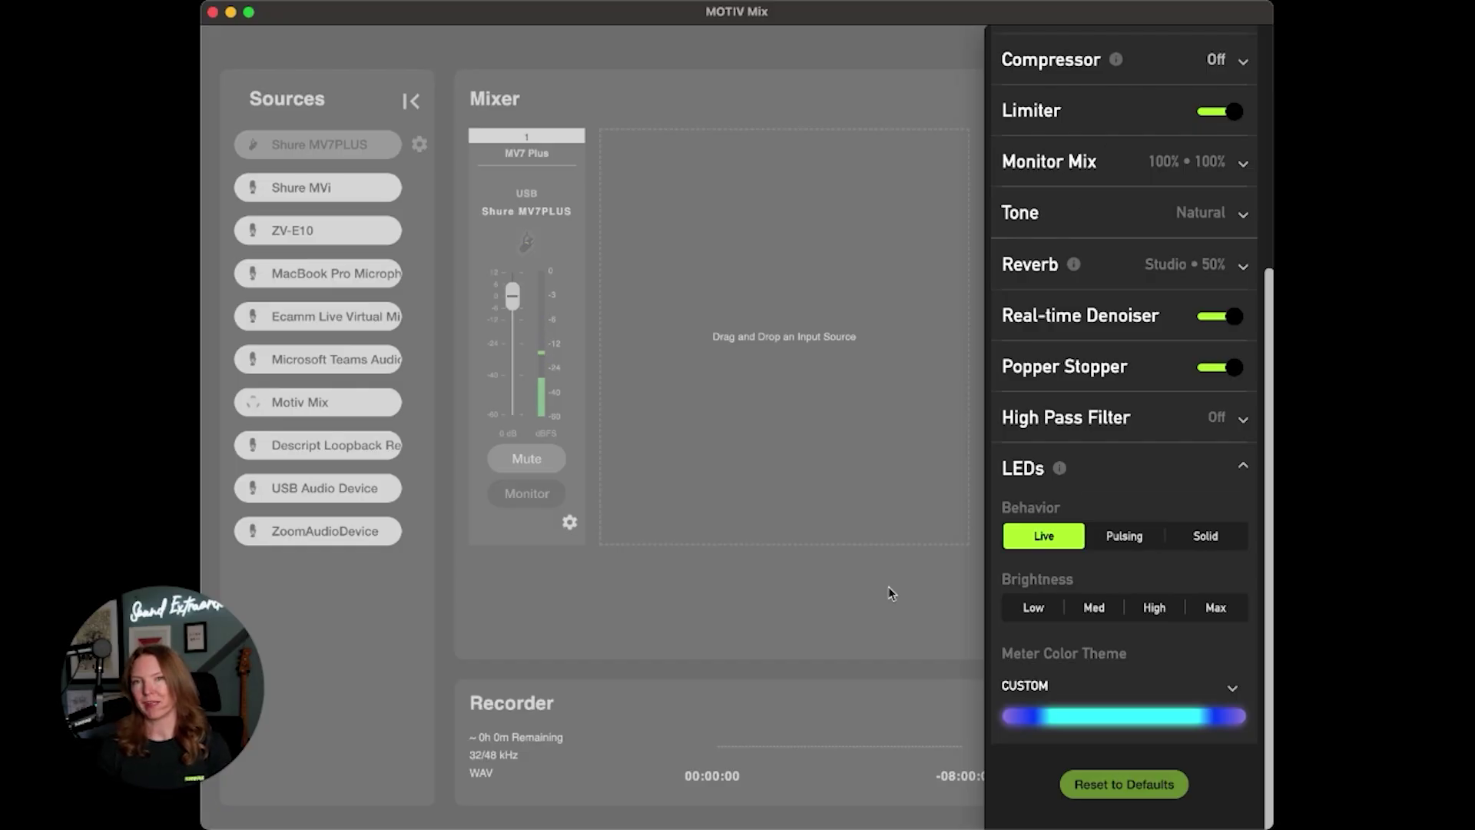
scroll(1206, 399, "up", 8)
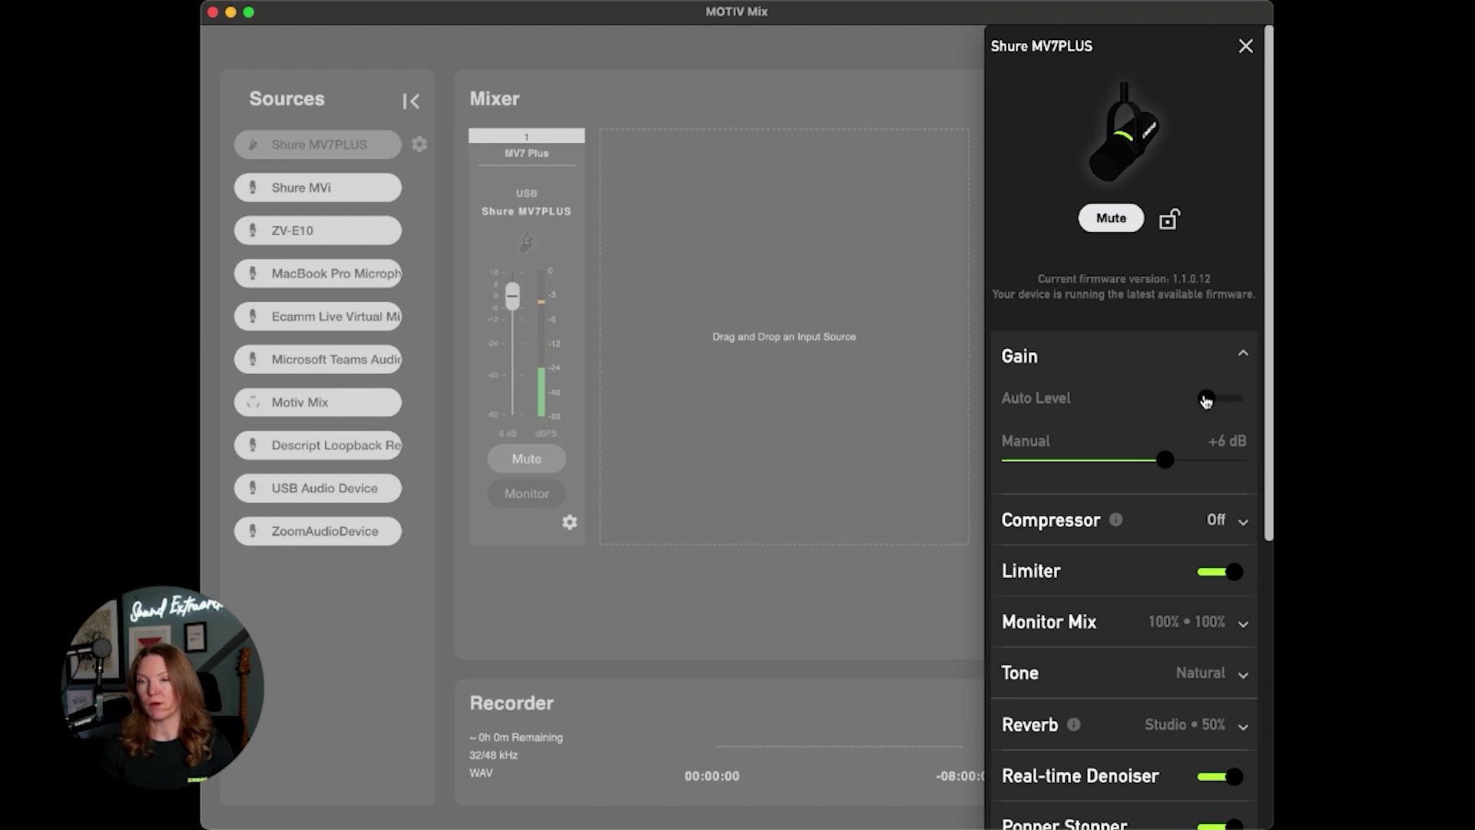
Enable Auto Level under Gain, replacing the manual gain control
left_click(1206, 400)
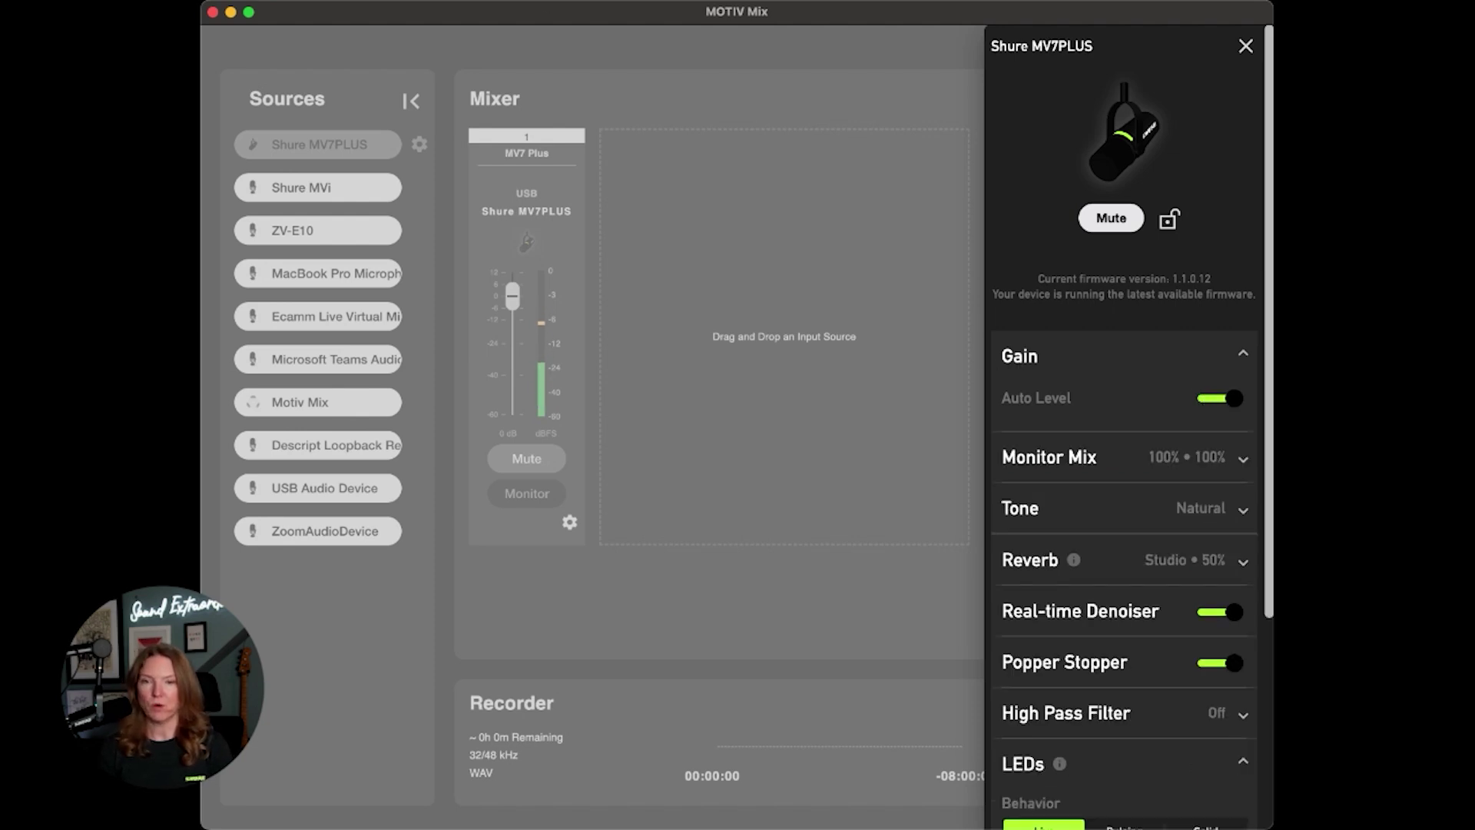
left_click(19, 308)
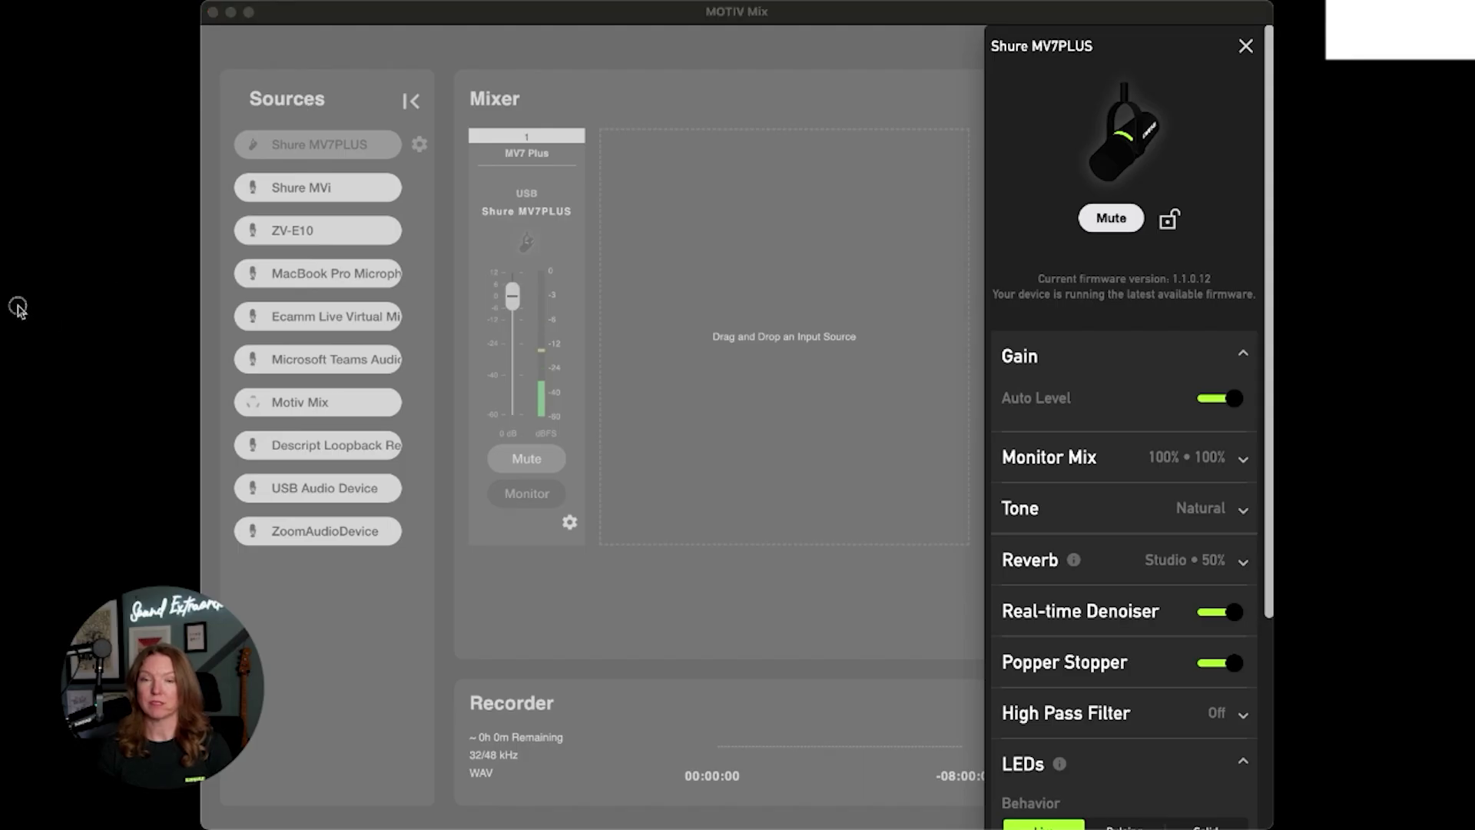